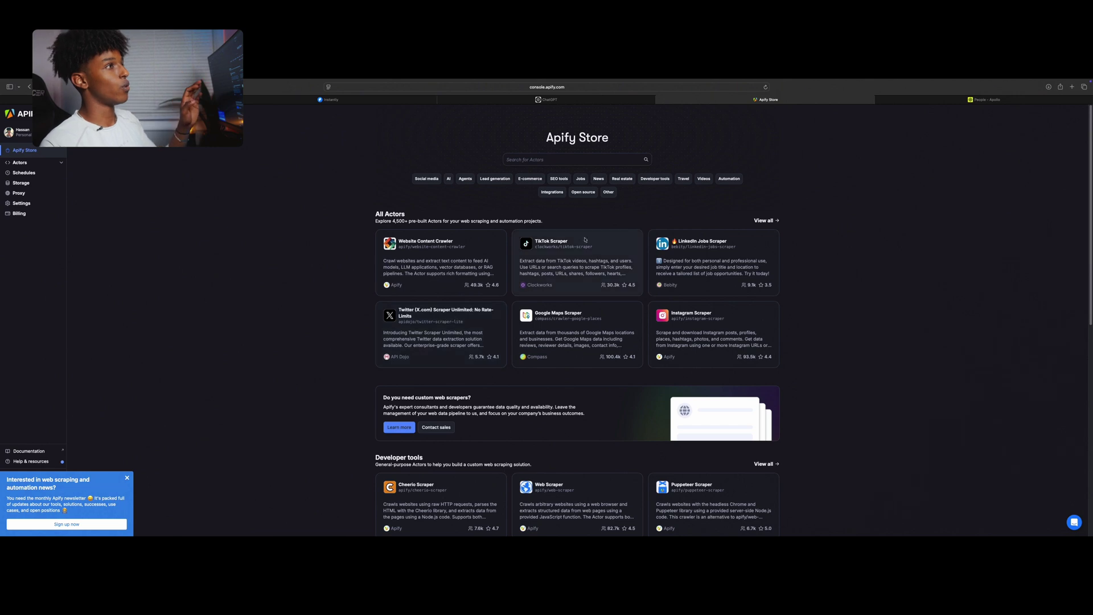
Switch to Apollo's people search and load the Default view in place of the saved IT search.
{"action": "left_click", "coordinate": [967, 101]}
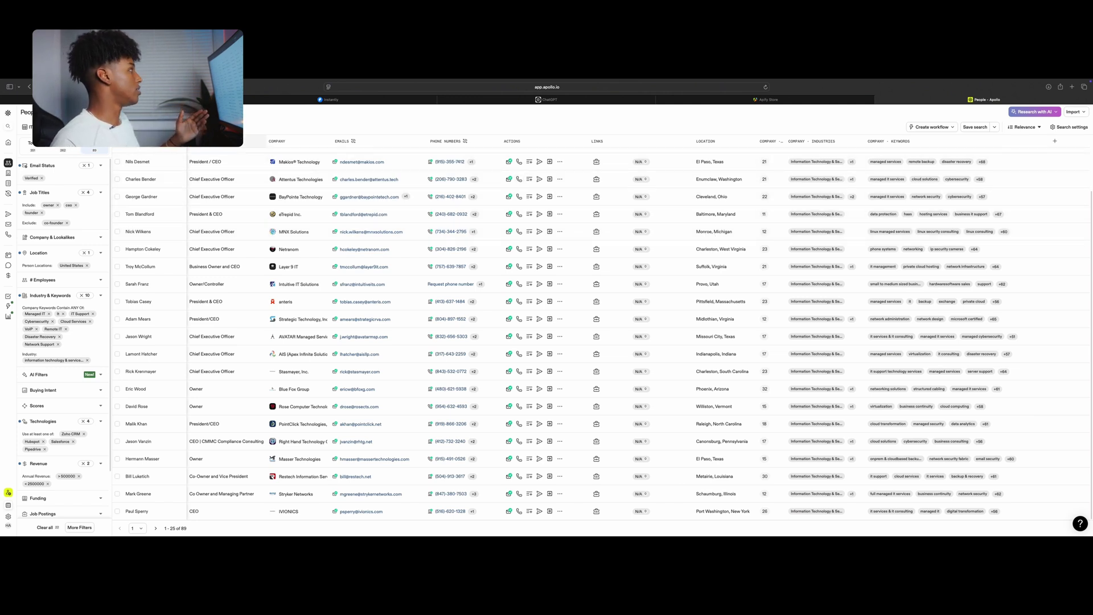
{"action": "left_click", "coordinate": [26, 128]}
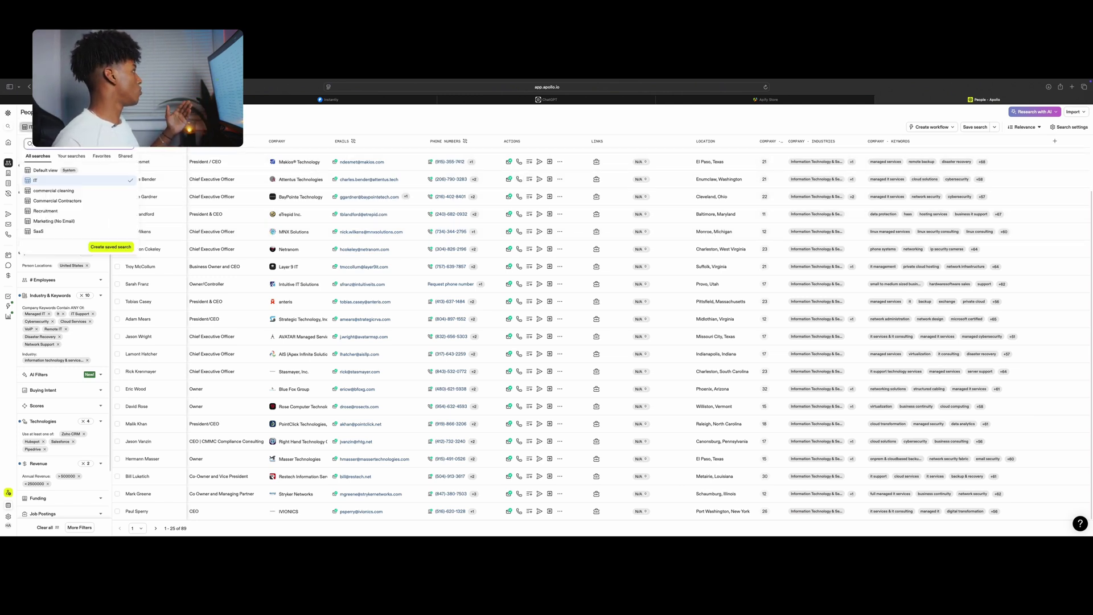
{"action": "left_click", "coordinate": [50, 169]}
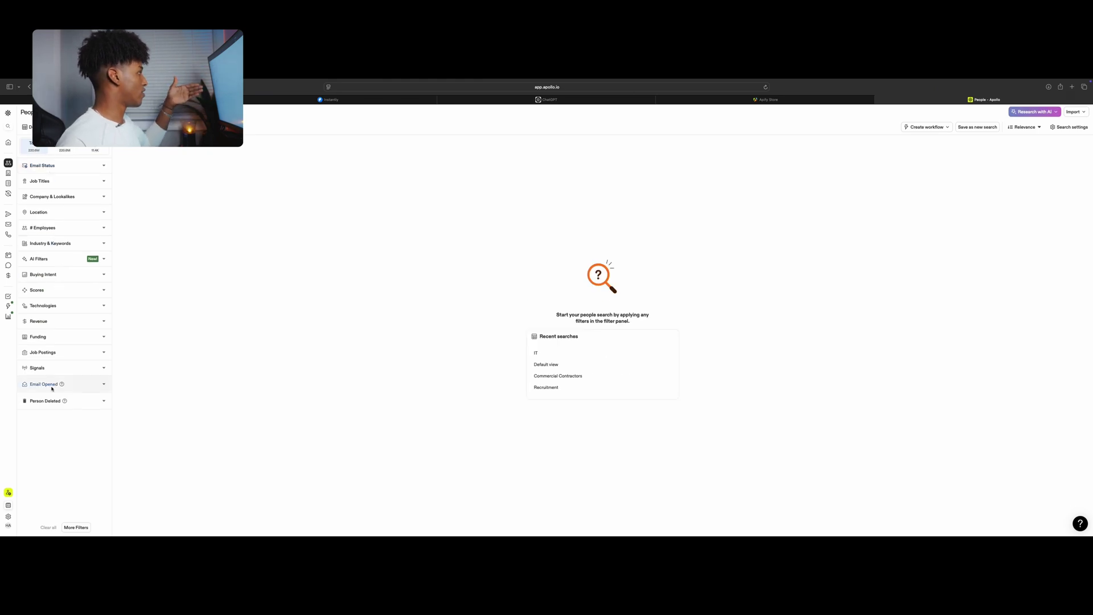
Filter the people search to contacts whose email status is Verified.
{"action": "left_click", "coordinate": [56, 169]}
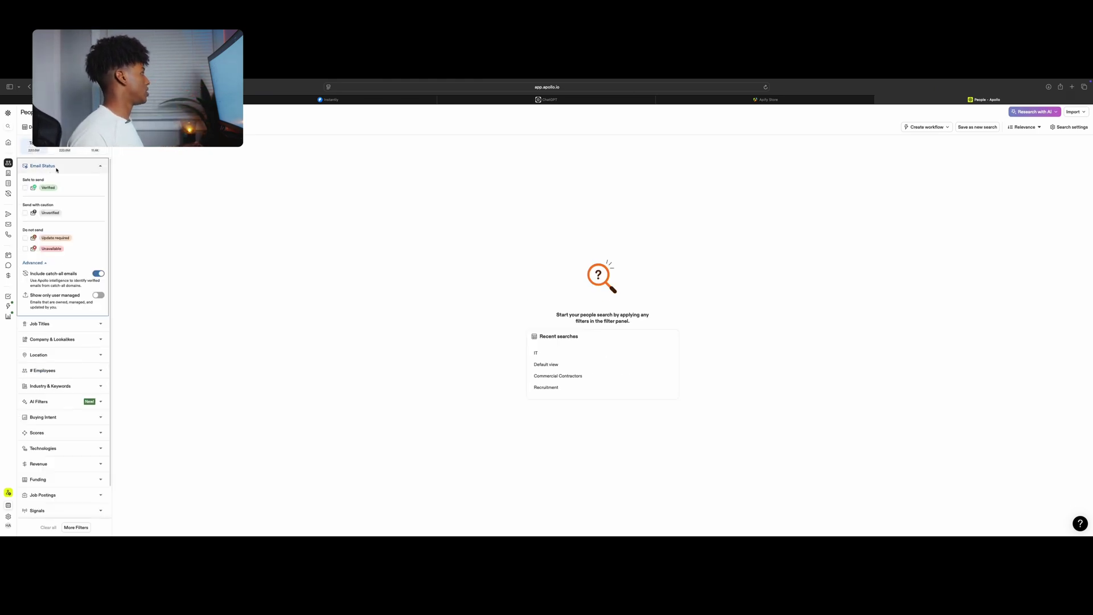
{"action": "left_click", "coordinate": [24, 188]}
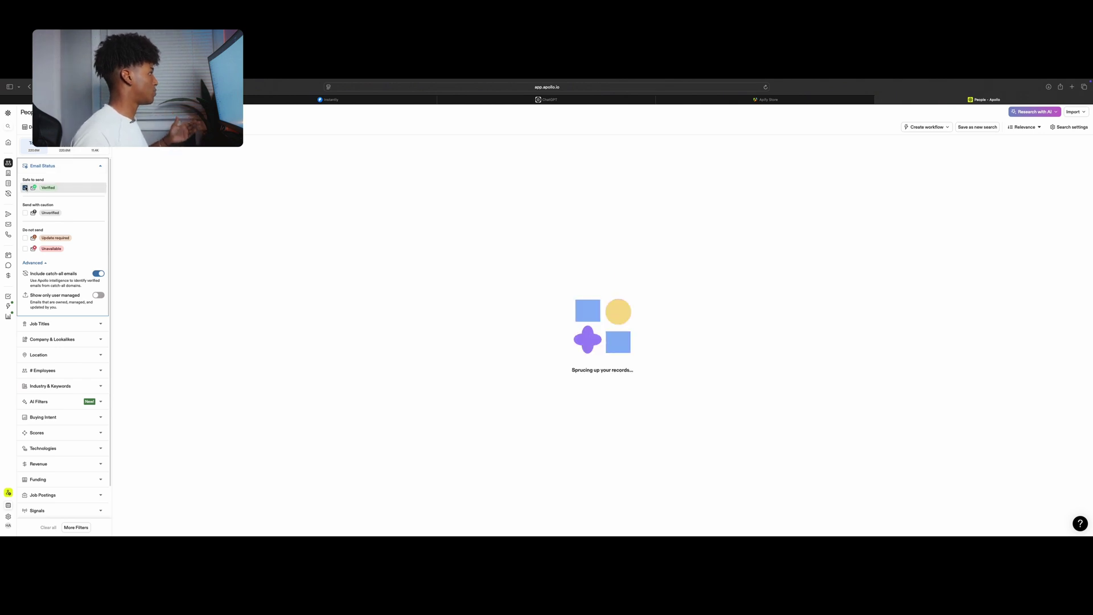
{"action": "left_click", "coordinate": [60, 167]}
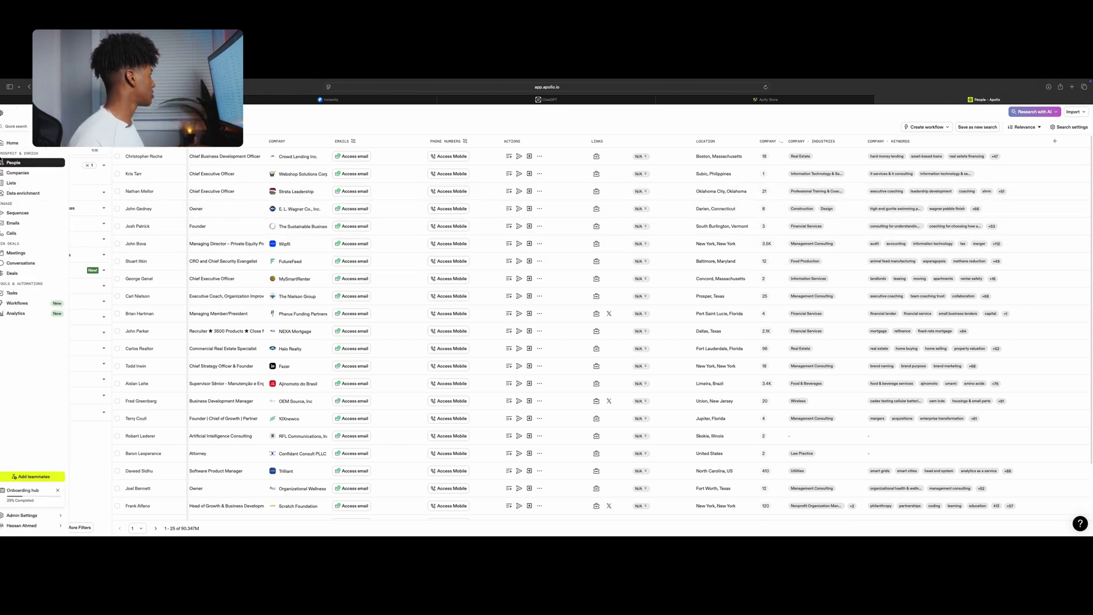
Filter the people by the included job titles owner, founder owner and ceo.
{"action": "left_click", "coordinate": [68, 194]}
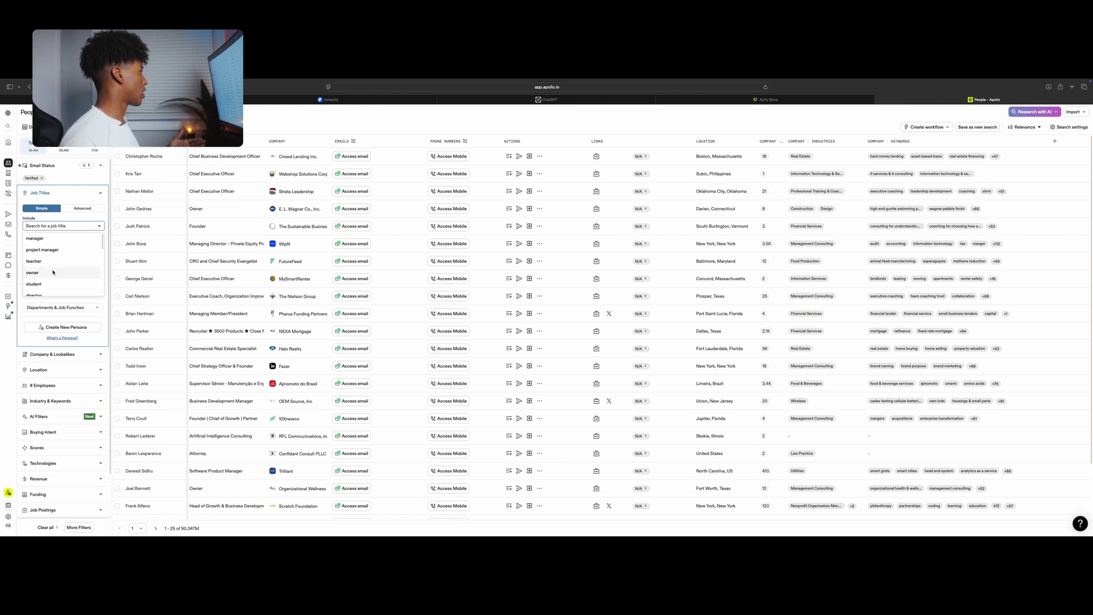
{"action": "left_click", "coordinate": [46, 272]}
{"action": "left_click", "coordinate": [49, 227]}
{"action": "scroll", "coordinate": [56, 265], "scroll_direction": "down", "scroll_amount": 1}
{"action": "scroll", "coordinate": [55, 264], "scroll_direction": "down", "scroll_amount": 1}
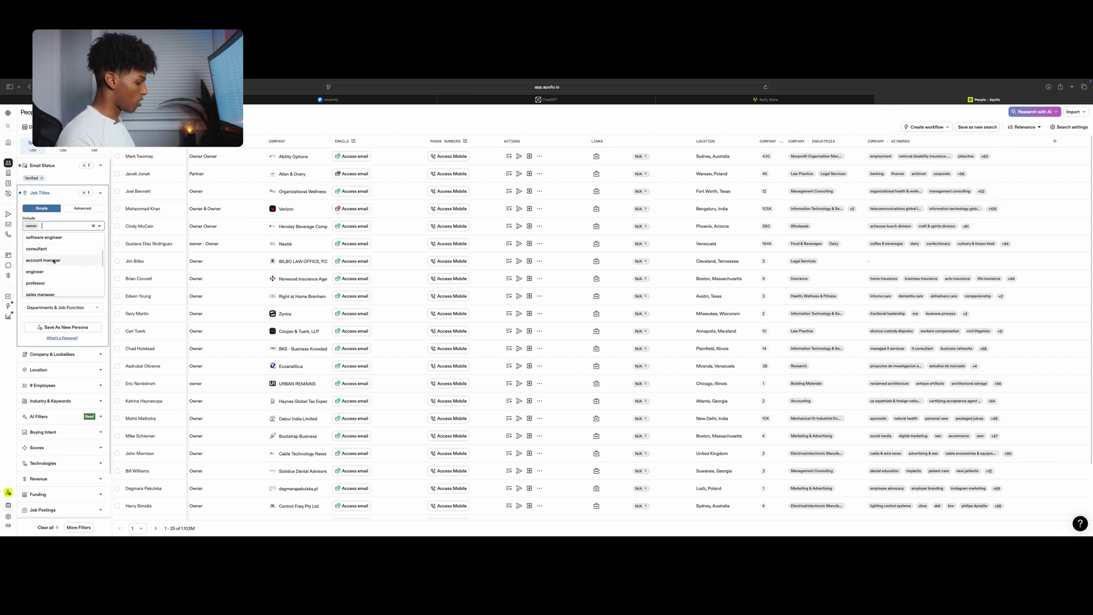
{"action": "type", "text": "founder"}
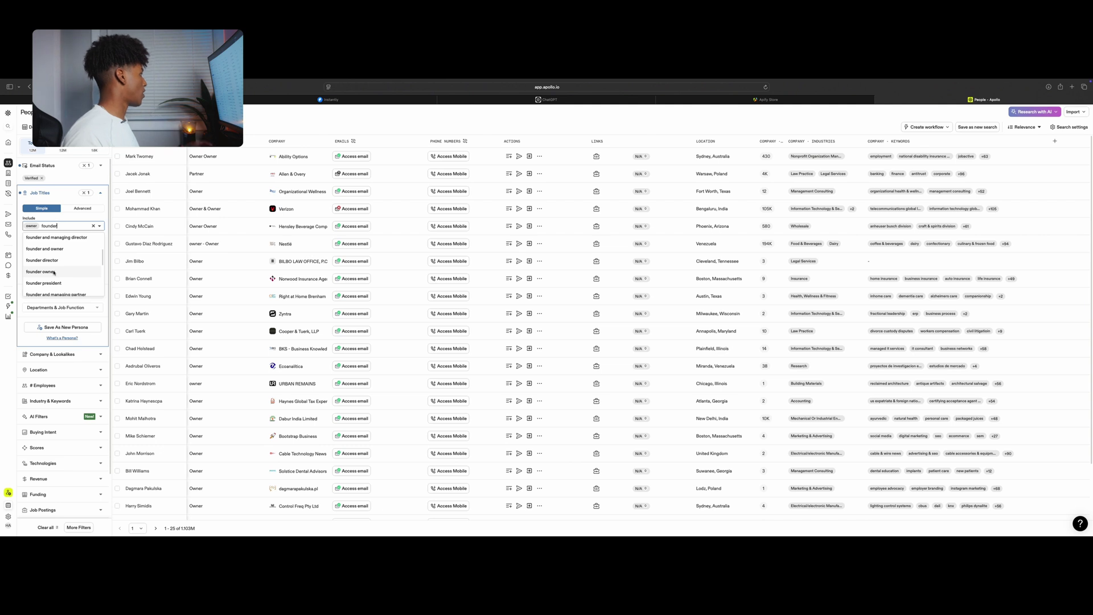
{"action": "left_click", "coordinate": [54, 273]}
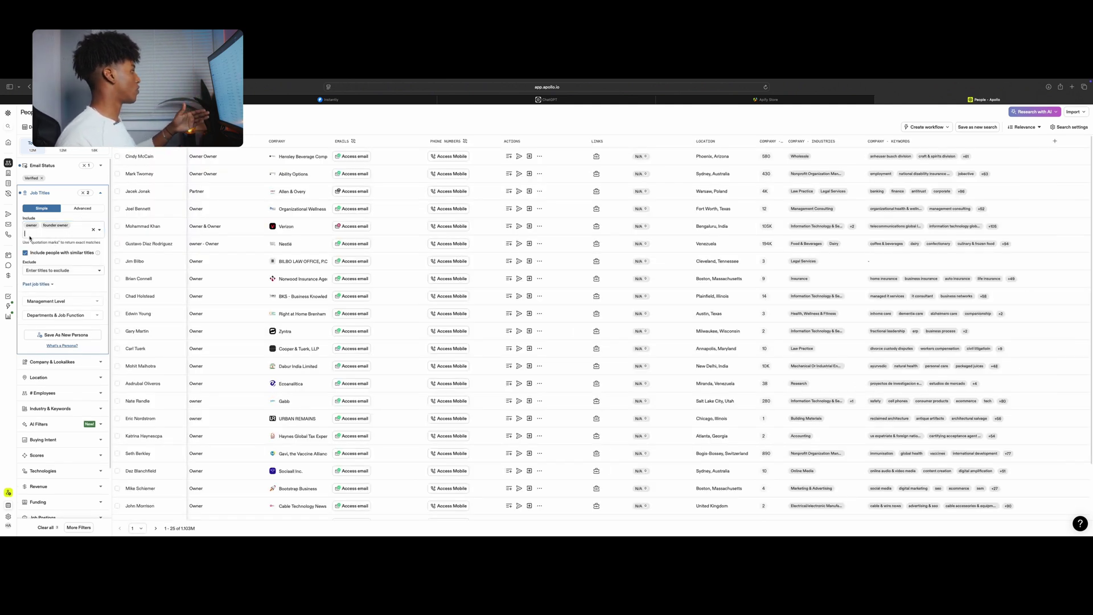
{"action": "mouse_move", "coordinate": [17, 242]}
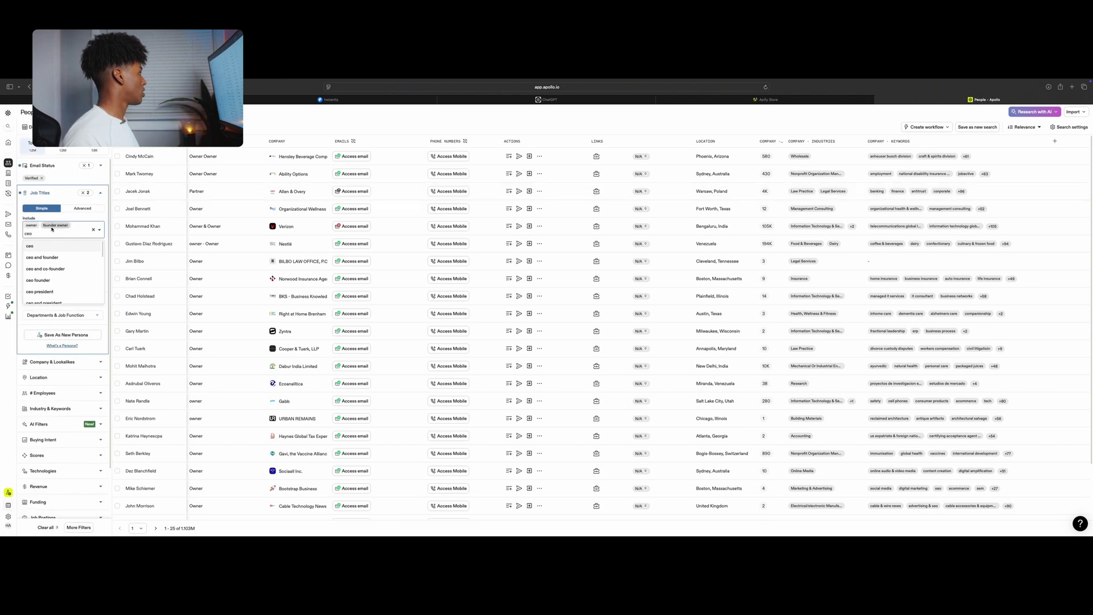
{"action": "key", "text": "Return"}
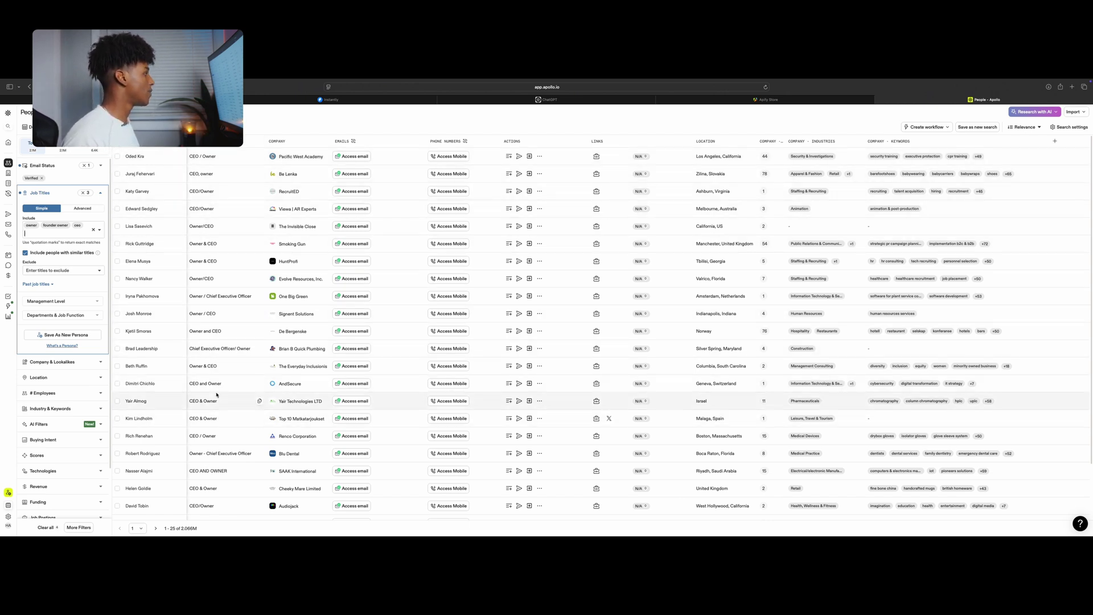
{"action": "left_click", "coordinate": [63, 193]}
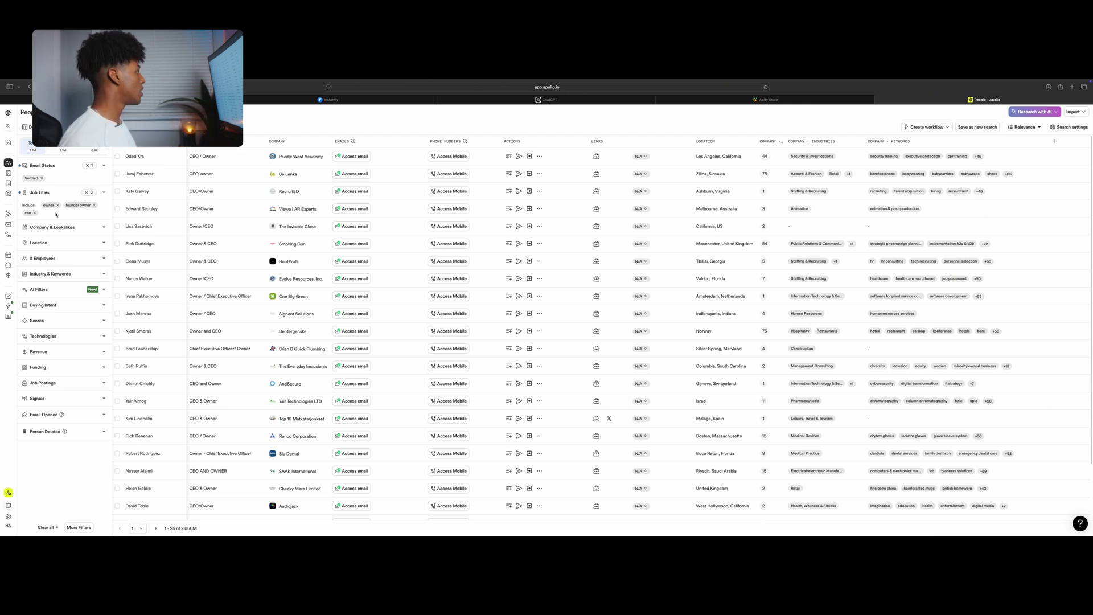
Look at the Company & Lookalikes filter, and try United States and Germany as contact locations before clearing the location filter.
{"action": "left_click", "coordinate": [68, 227]}
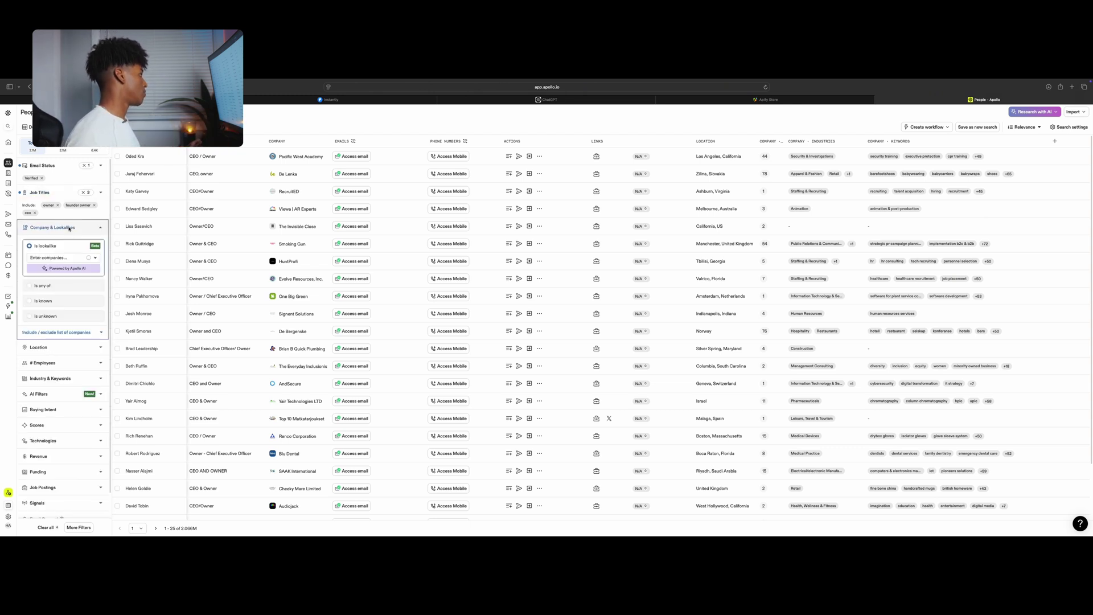
{"action": "left_click", "coordinate": [67, 227]}
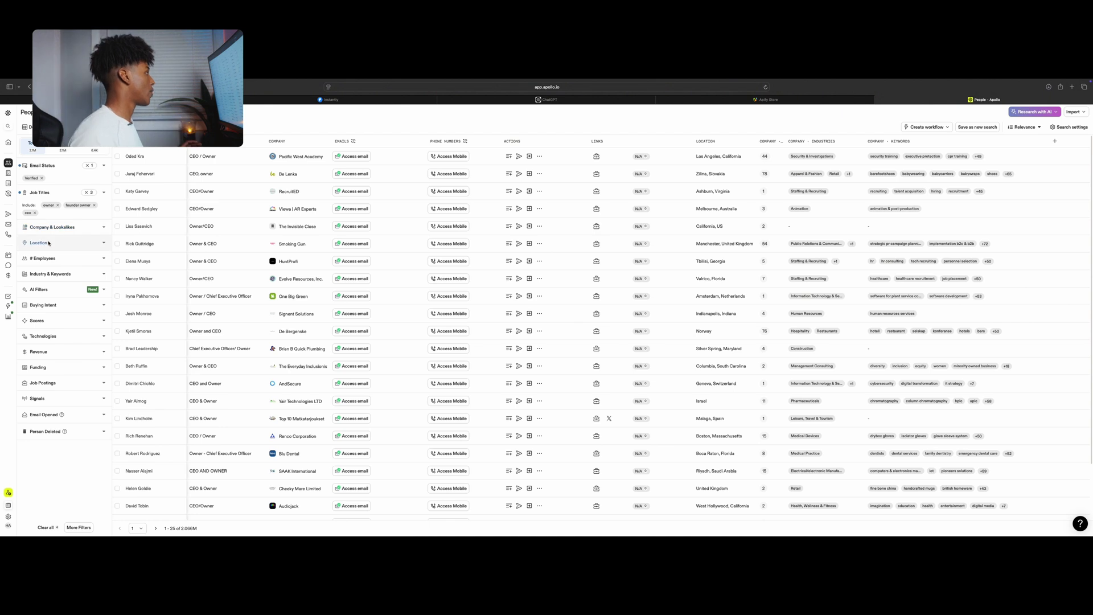
{"action": "left_click", "coordinate": [49, 243]}
{"action": "left_click", "coordinate": [59, 291]}
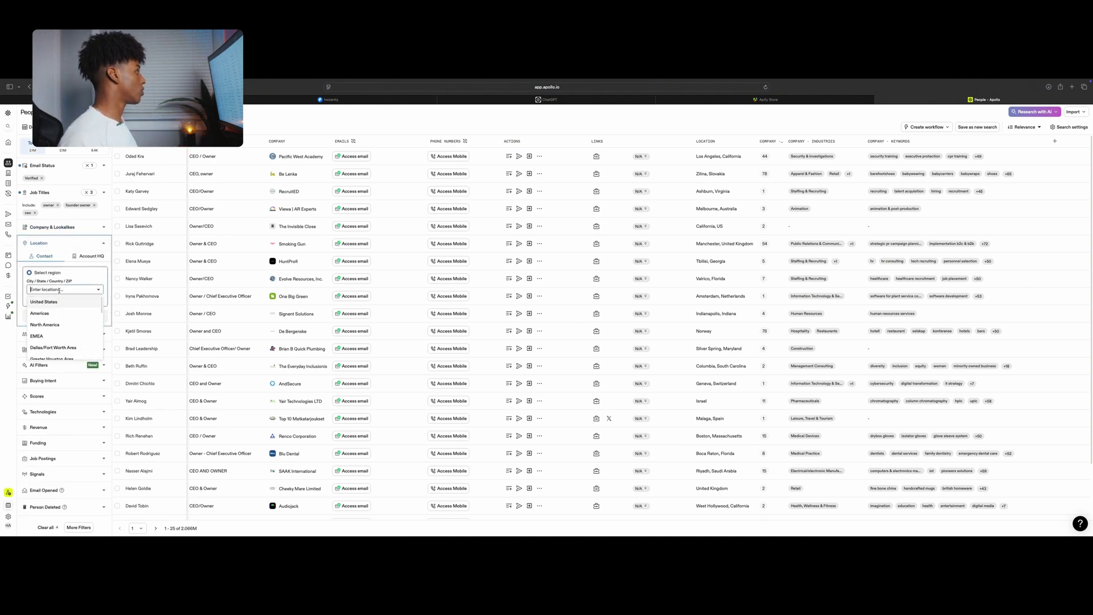
{"action": "left_click", "coordinate": [48, 302]}
{"action": "left_click", "coordinate": [56, 290]}
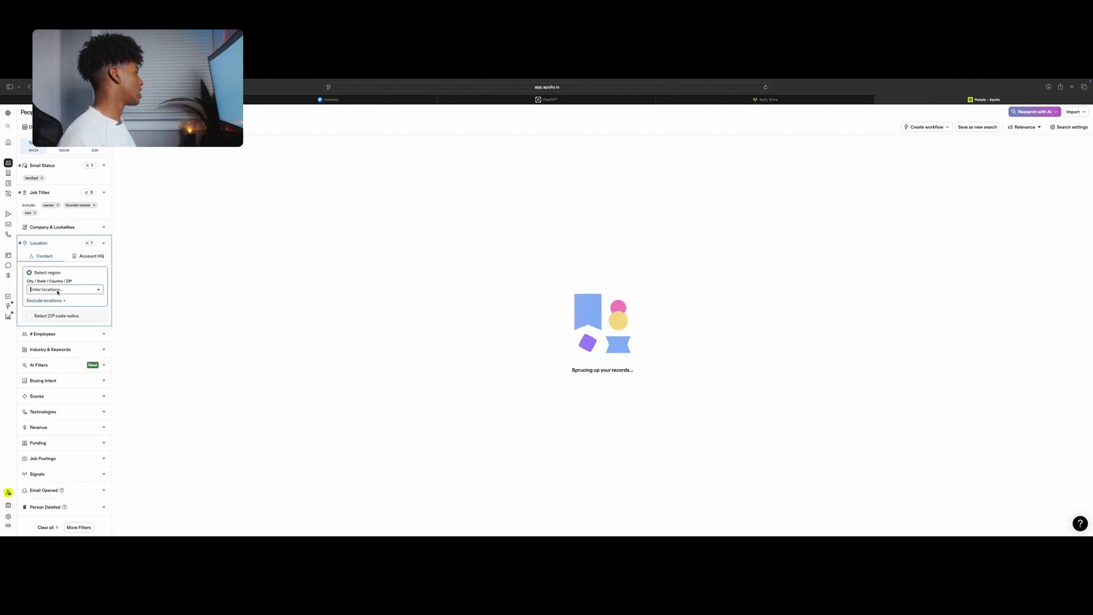
{"action": "left_click", "coordinate": [45, 315]}
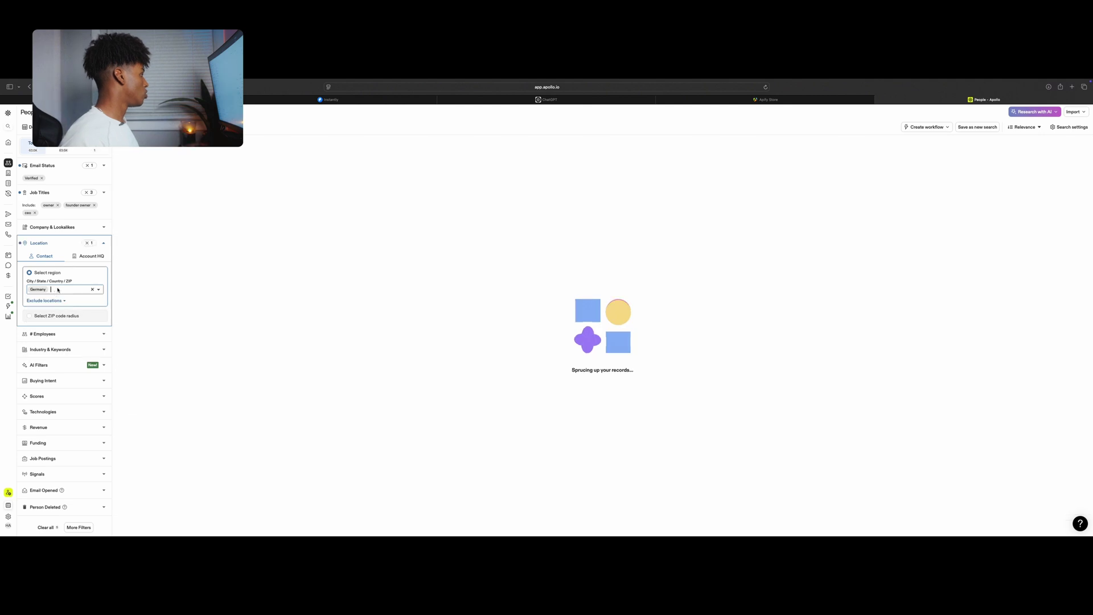
{"action": "left_click", "coordinate": [92, 289]}
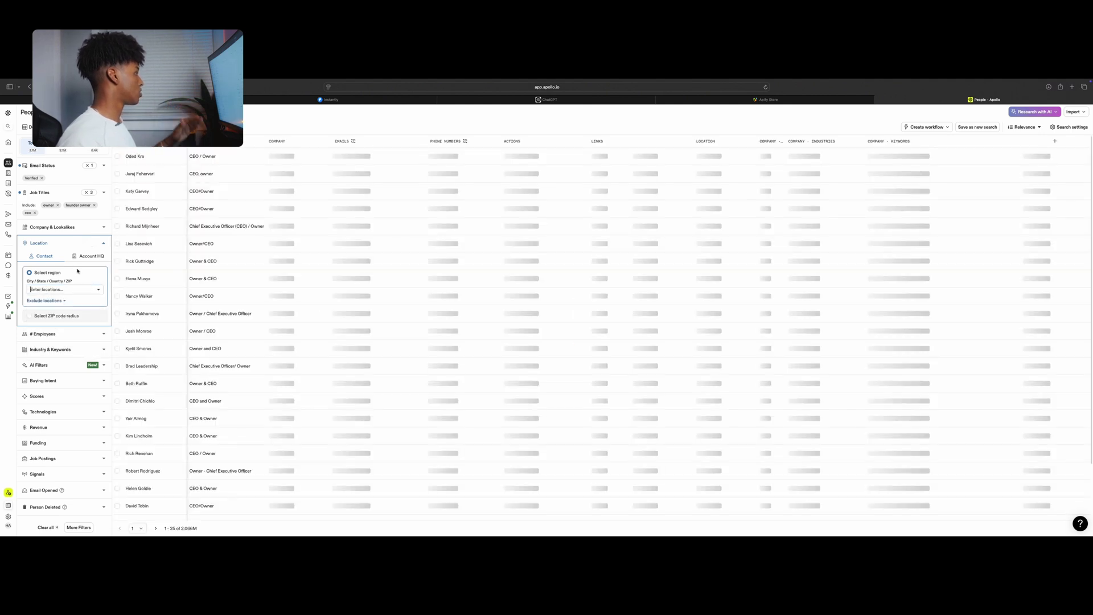
{"action": "left_click", "coordinate": [102, 242]}
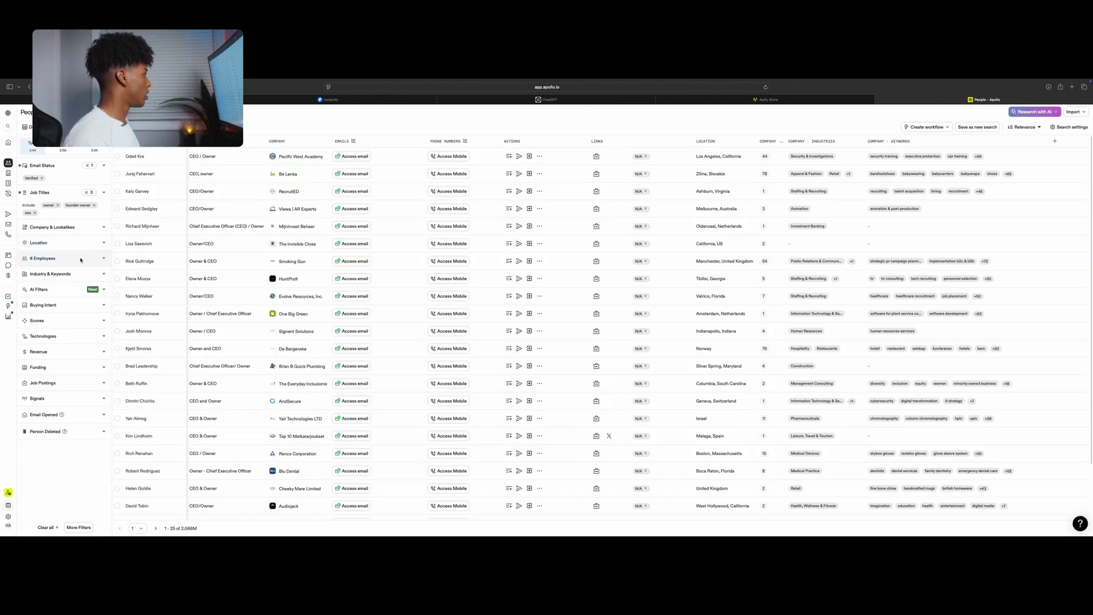
Review the predefined company-size ranges in the # Employees filter without selecting one.
{"action": "left_click", "coordinate": [45, 258]}
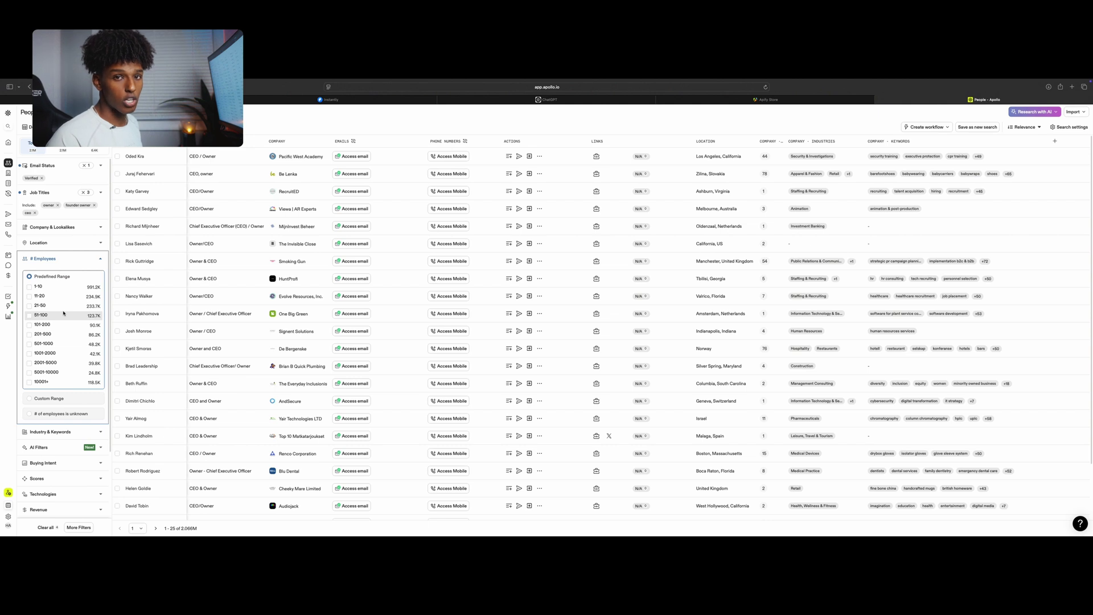
{"action": "left_click", "coordinate": [68, 260]}
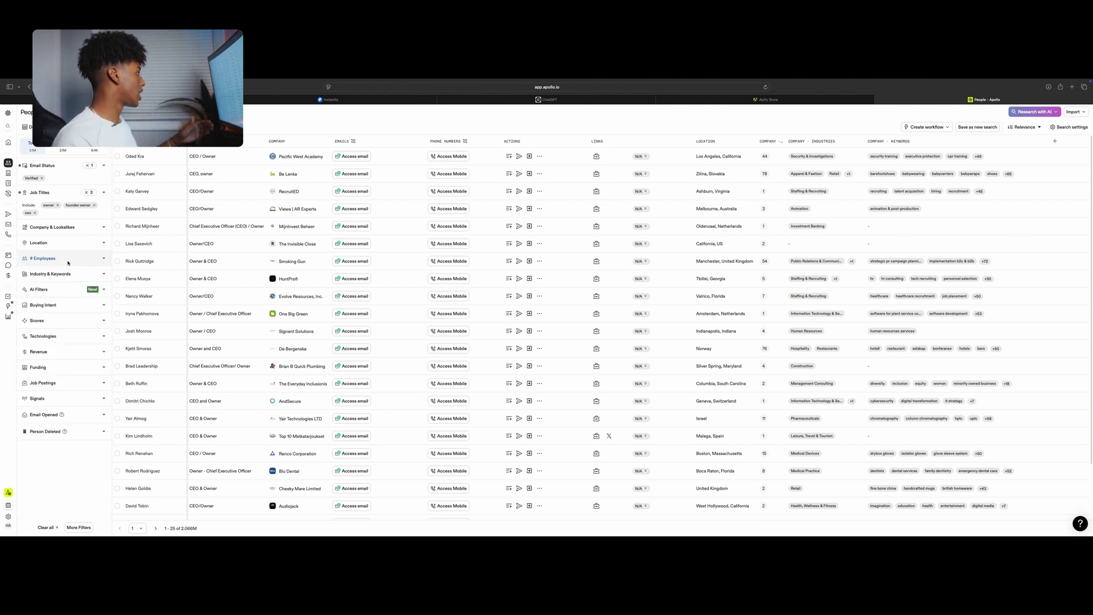
{"action": "left_click", "coordinate": [68, 260]}
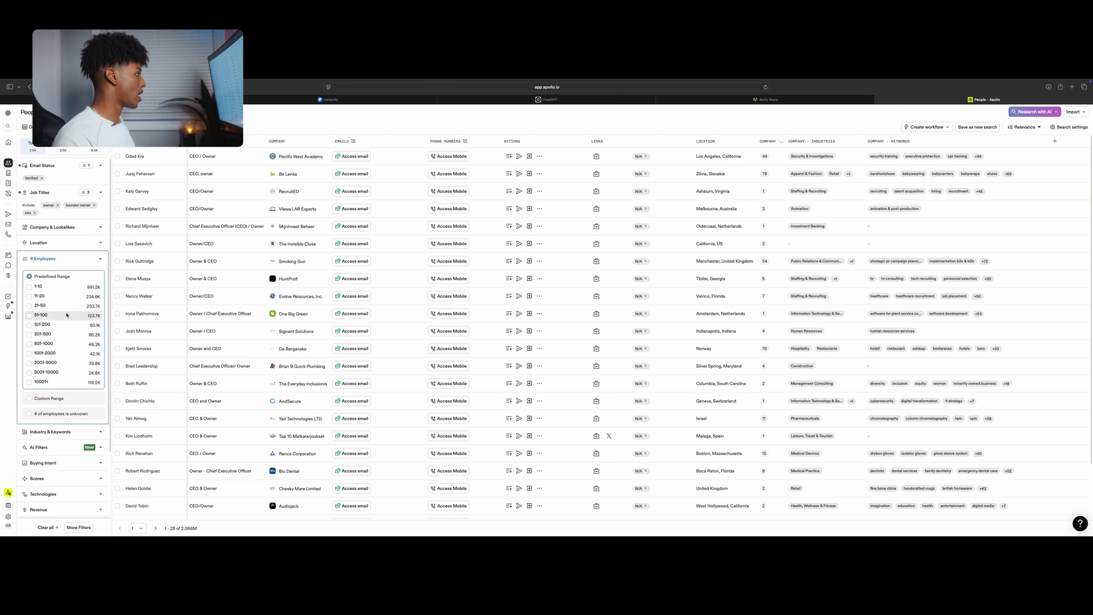
{"action": "left_click", "coordinate": [69, 258]}
Examine the available industries and the company keyword options in the Industry & Keywords filter.
{"action": "left_click", "coordinate": [62, 274]}
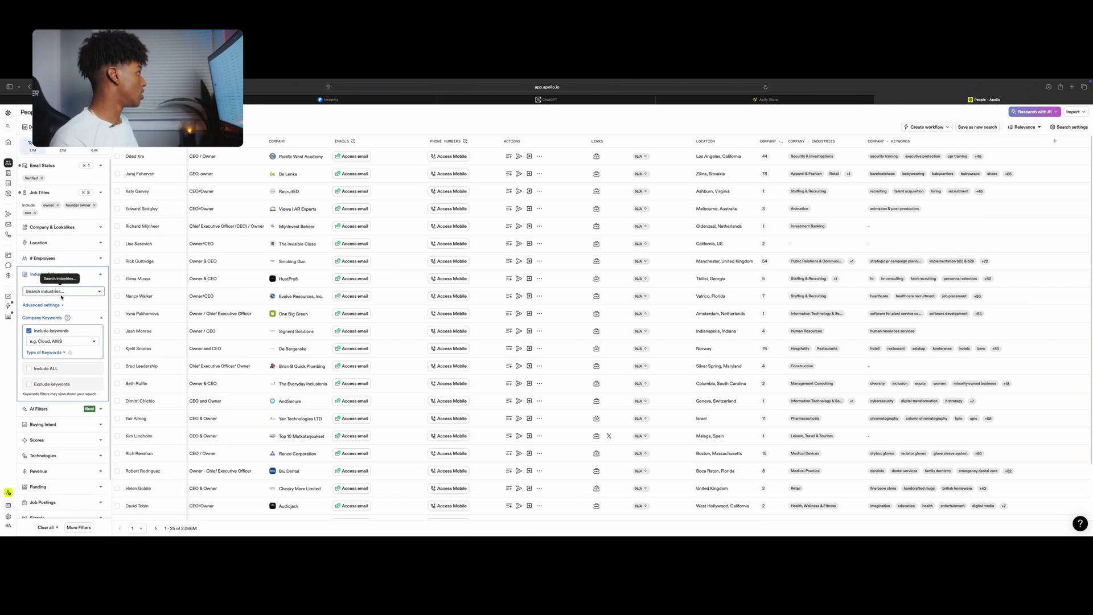
{"action": "left_click", "coordinate": [62, 292]}
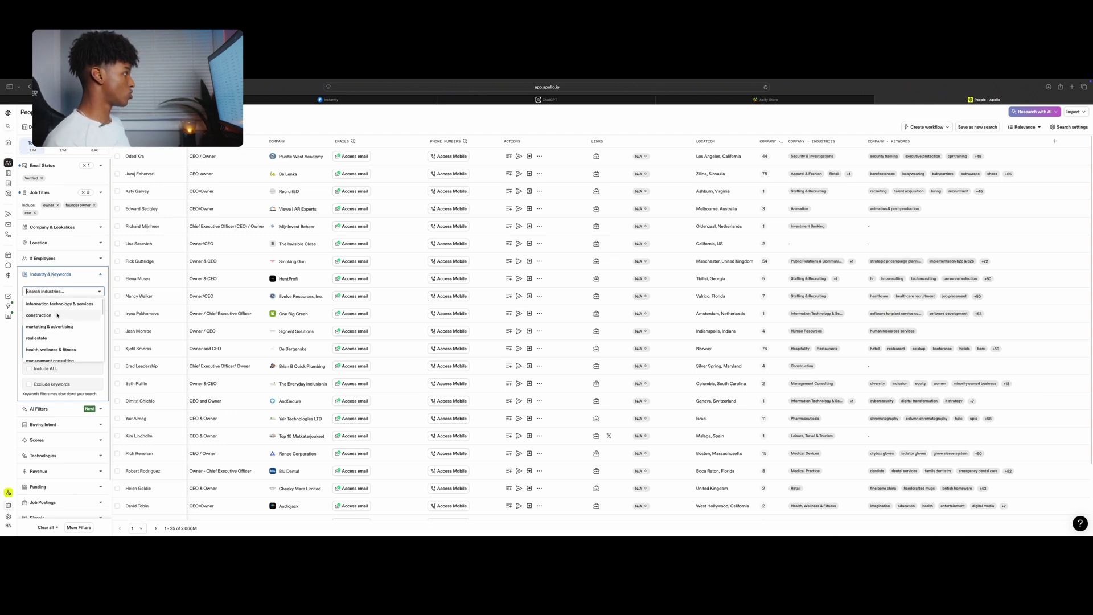
{"action": "scroll", "coordinate": [57, 330], "scroll_direction": "down", "scroll_amount": 10}
{"action": "scroll", "coordinate": [52, 311], "scroll_direction": "up", "scroll_amount": 10}
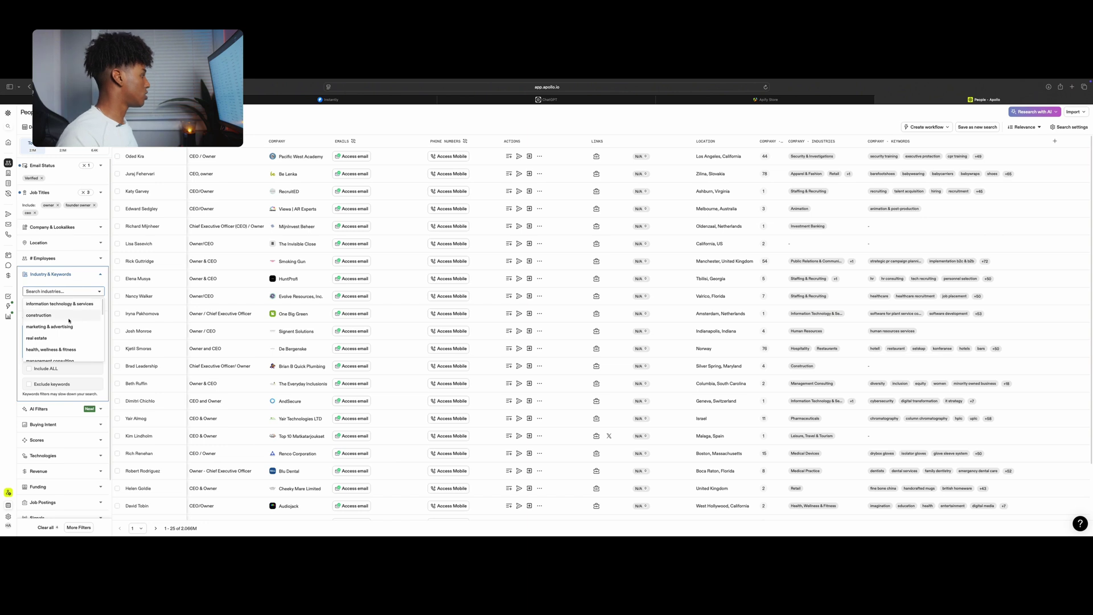
{"action": "left_click", "coordinate": [78, 274]}
{"action": "left_click", "coordinate": [75, 276]}
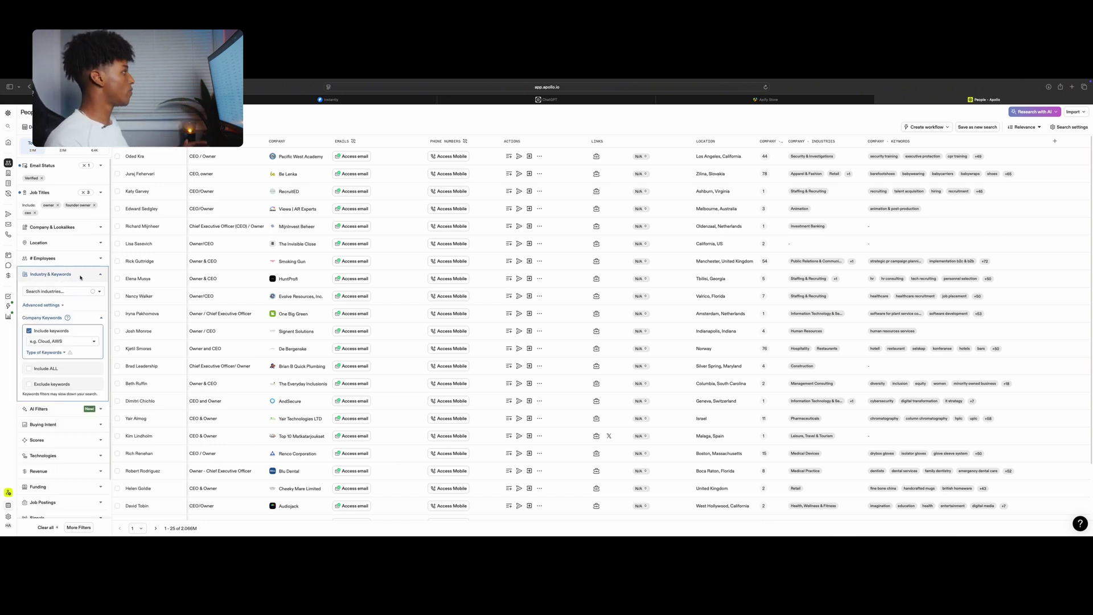
{"action": "left_click", "coordinate": [47, 341]}
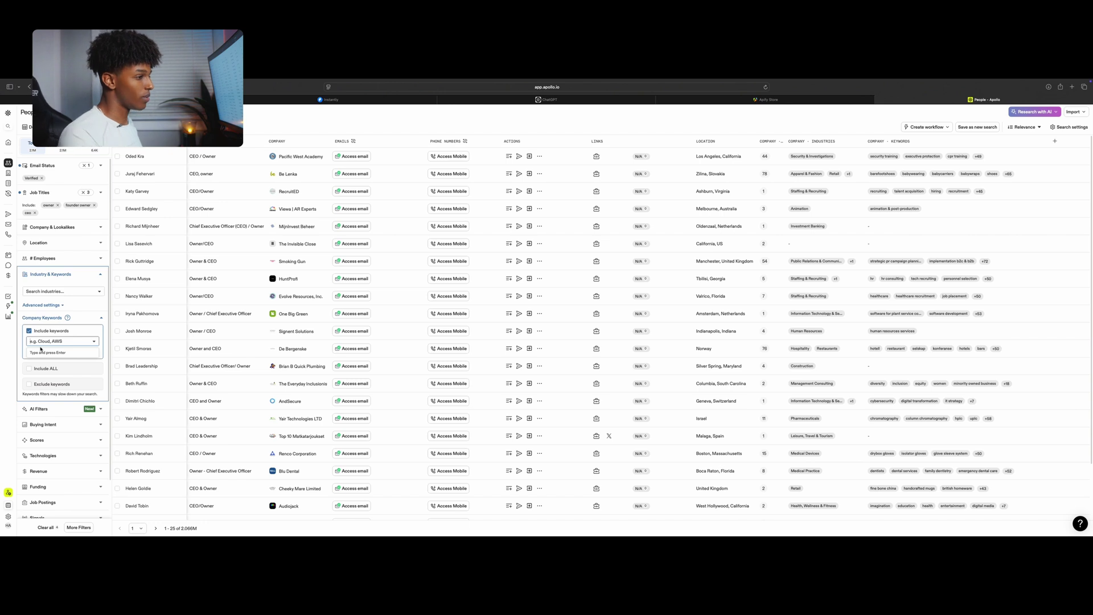
{"action": "left_click", "coordinate": [75, 274]}
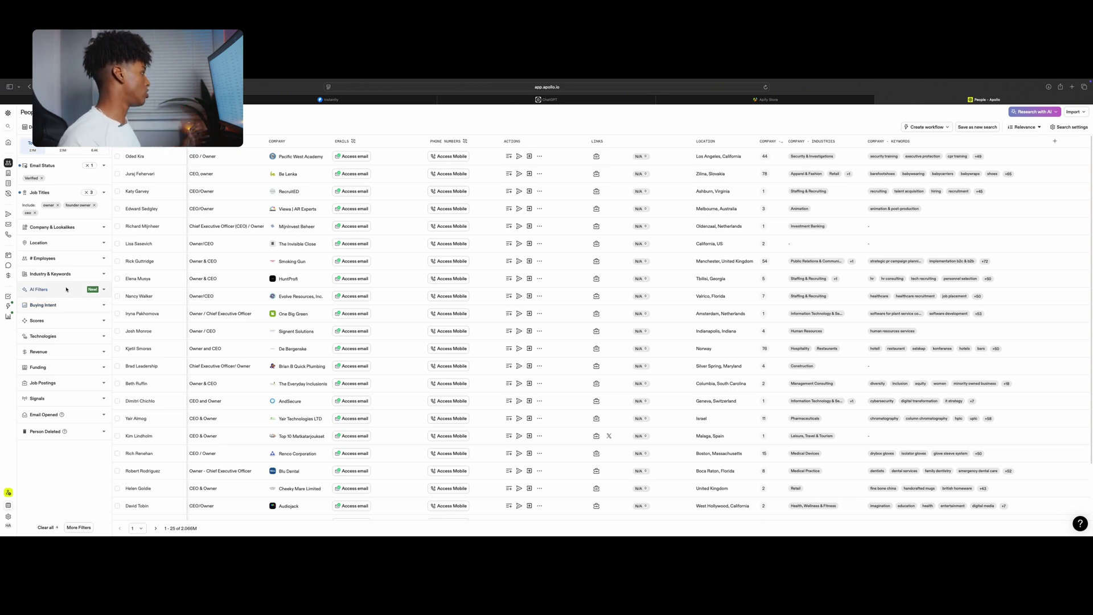
Review the minimum, maximum and company-type options of the Revenue filter.
{"action": "mouse_move", "coordinate": [51, 306]}
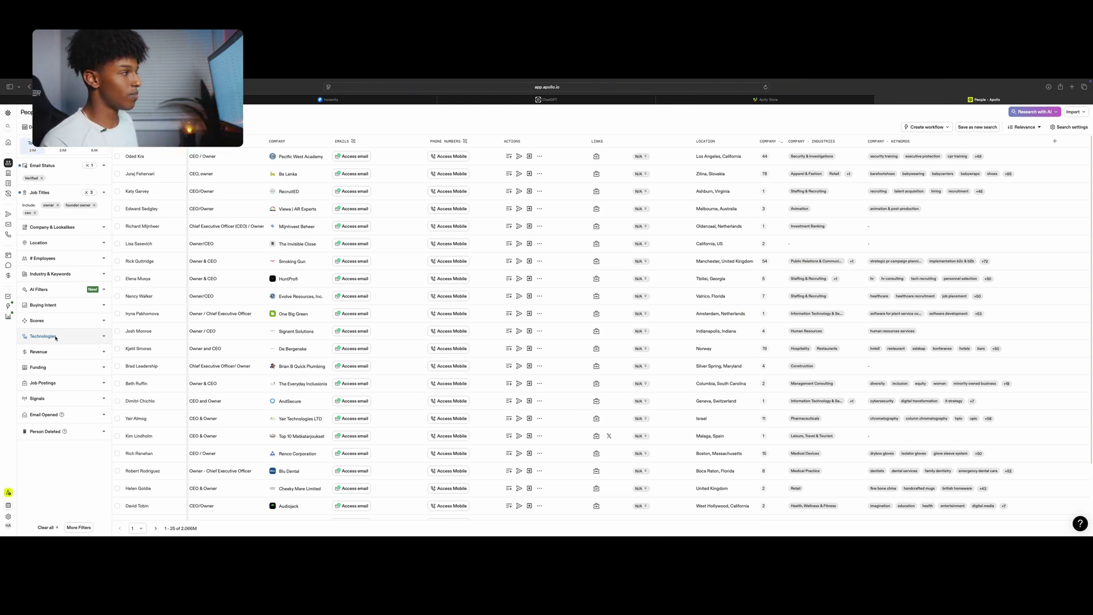
{"action": "left_click", "coordinate": [39, 352]}
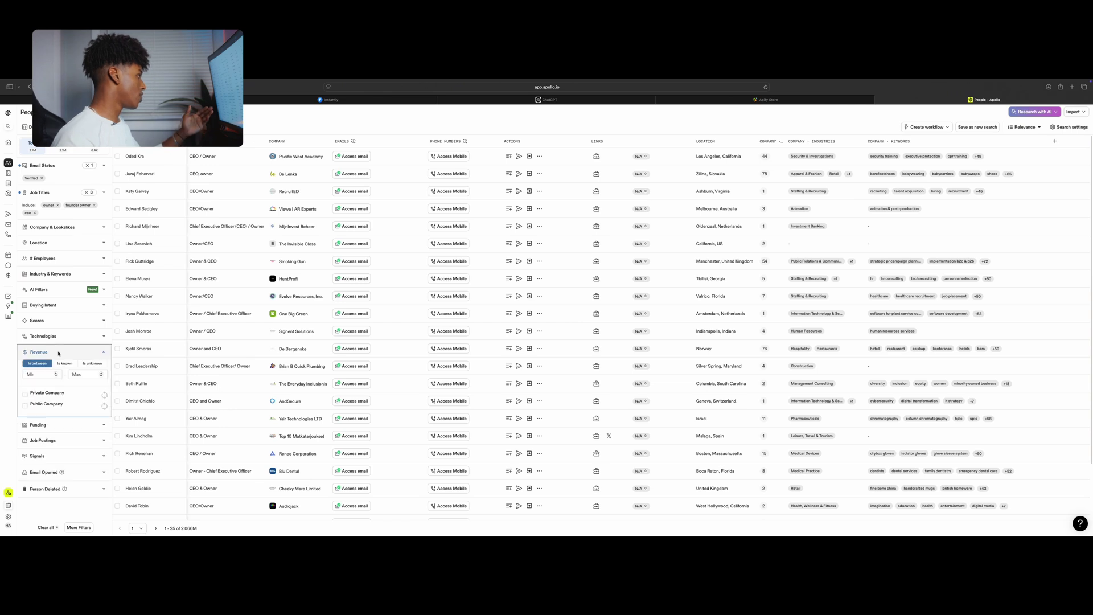
{"action": "left_click", "coordinate": [33, 376]}
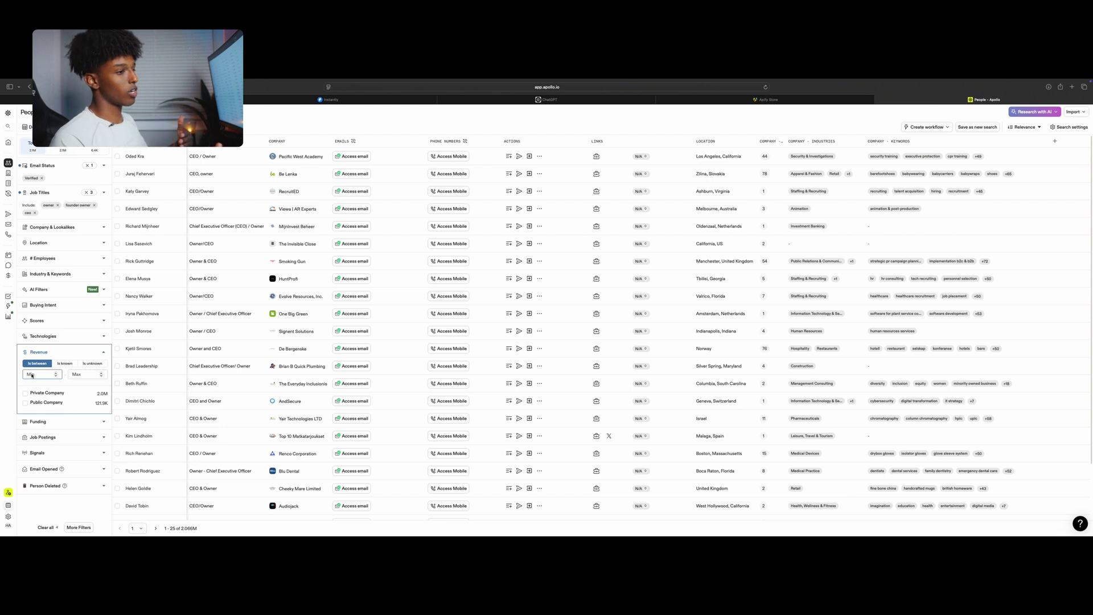
{"action": "left_click", "coordinate": [62, 351]}
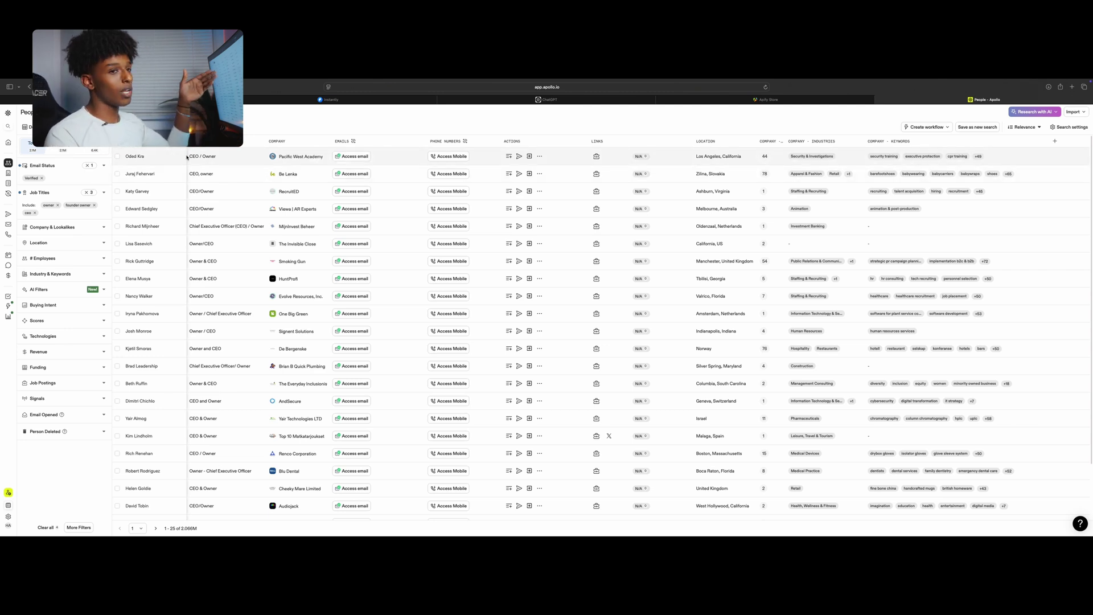
Try the bulk option to select all people matching the filters, and dismiss the selection without applying it.
{"action": "left_click", "coordinate": [118, 142]}
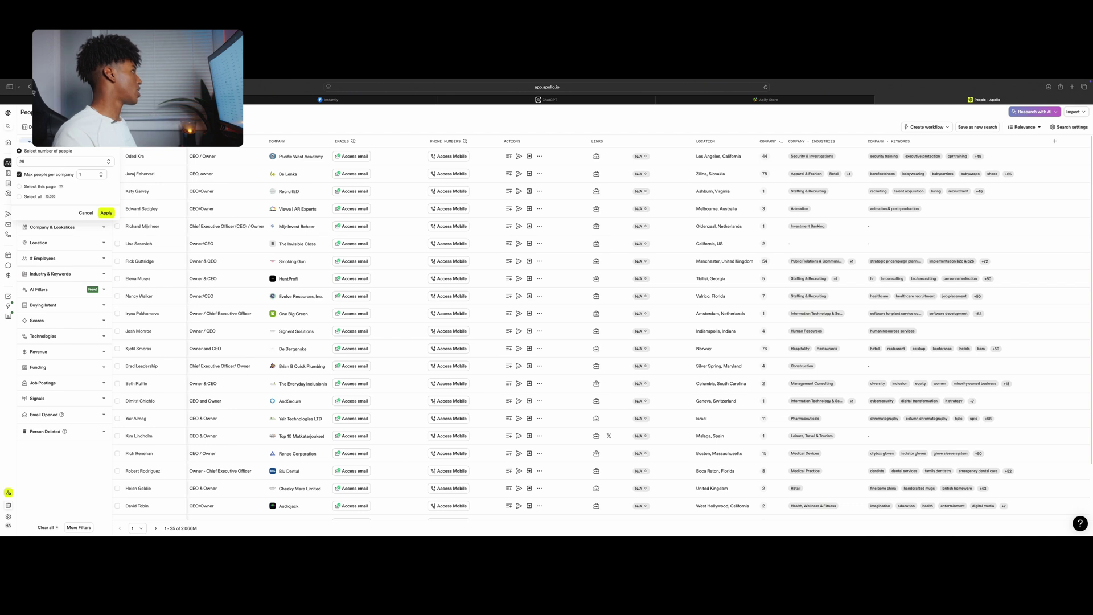
{"action": "left_click", "coordinate": [25, 197]}
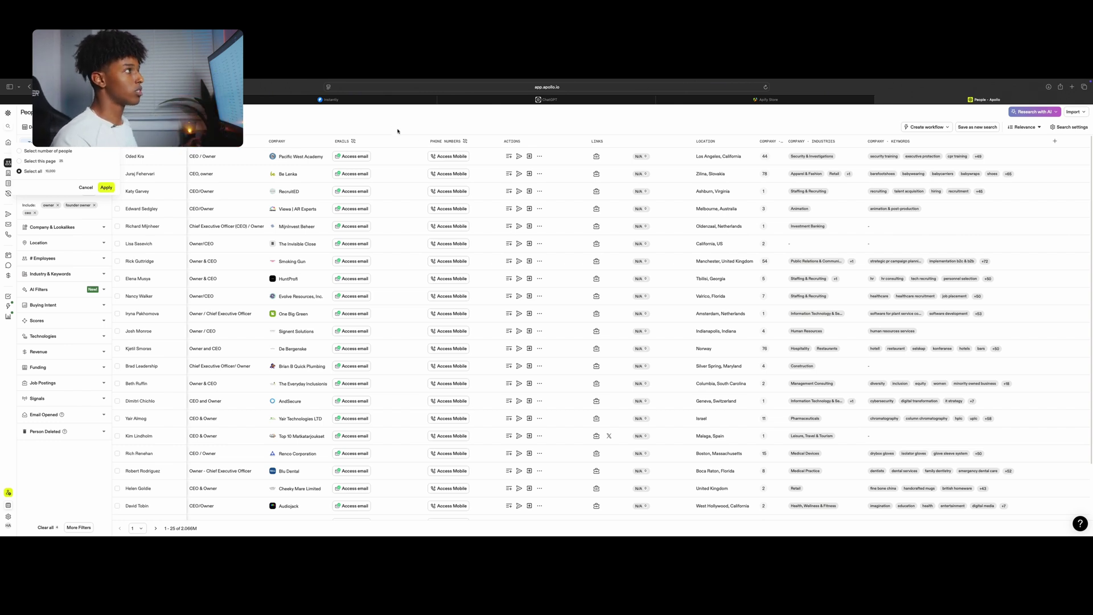
{"action": "left_click", "coordinate": [486, 131]}
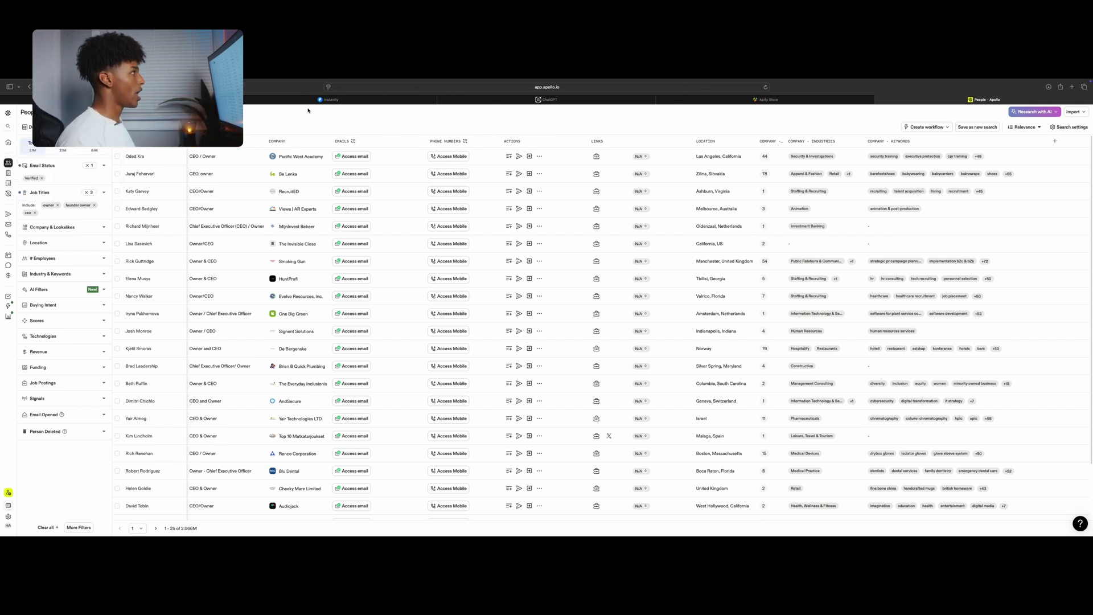
Switch to Instantly and review the sent emails, warmup emails and health scores of the sending accounts.
{"action": "left_click", "coordinate": [331, 100]}
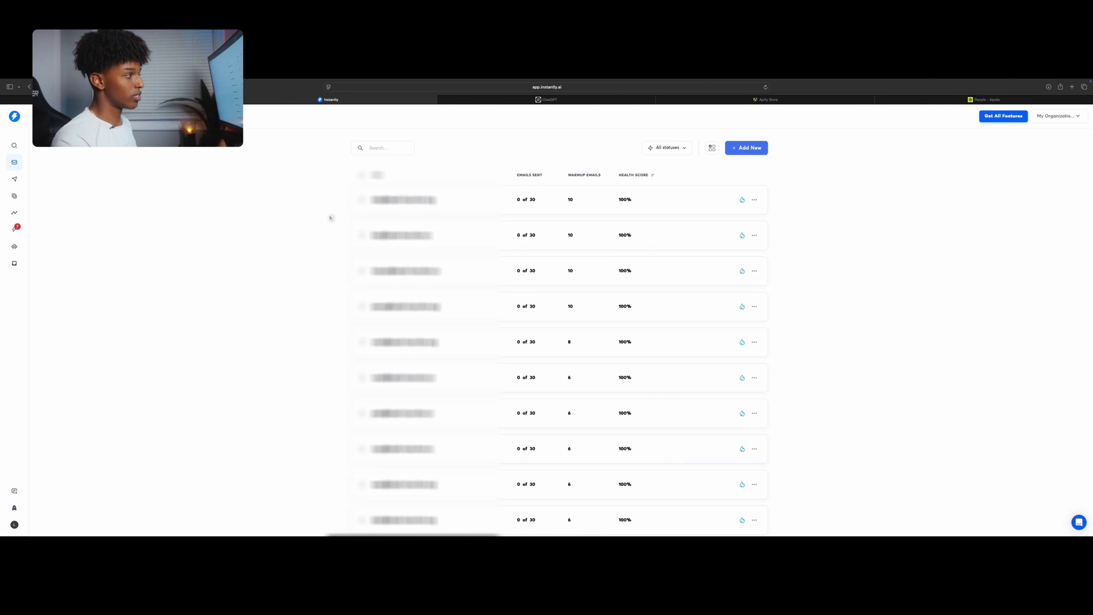
{"action": "scroll", "coordinate": [429, 352], "scroll_direction": "down", "scroll_amount": 1}
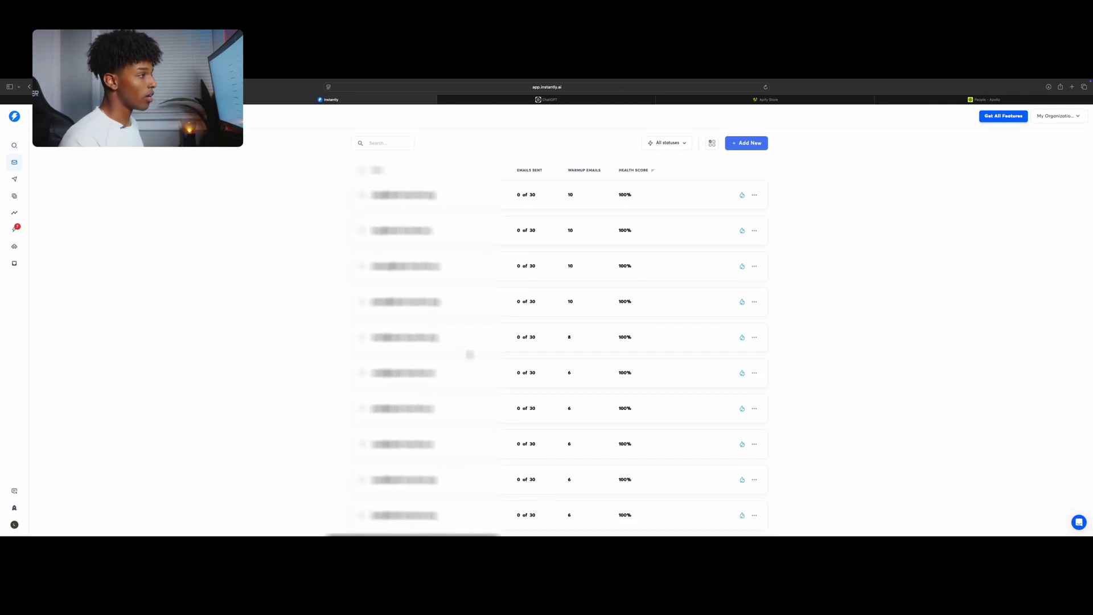
{"action": "scroll", "coordinate": [469, 343], "scroll_direction": "up", "scroll_amount": 1}
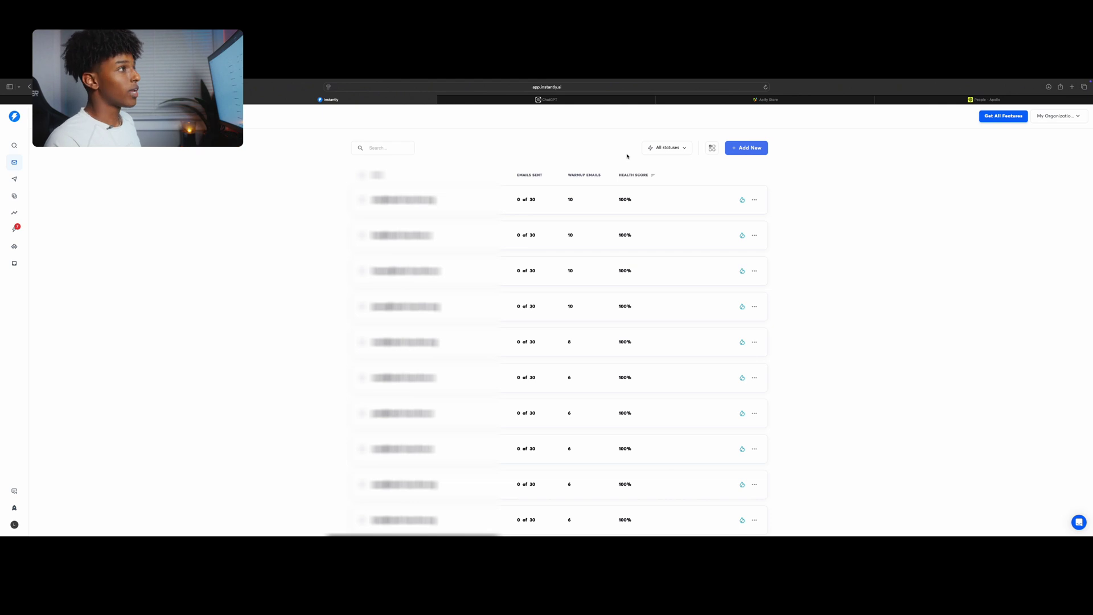
Open the options for adding an email account and compare the pre-warmed and done-for-you setups.
{"action": "left_click", "coordinate": [749, 151]}
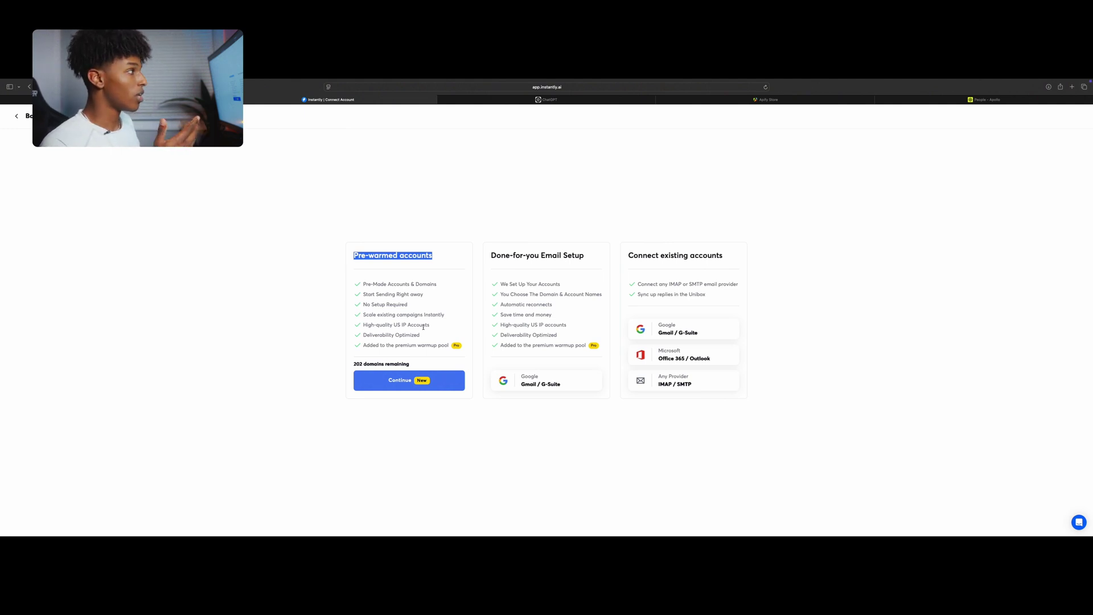
{"action": "left_click", "coordinate": [367, 291]}
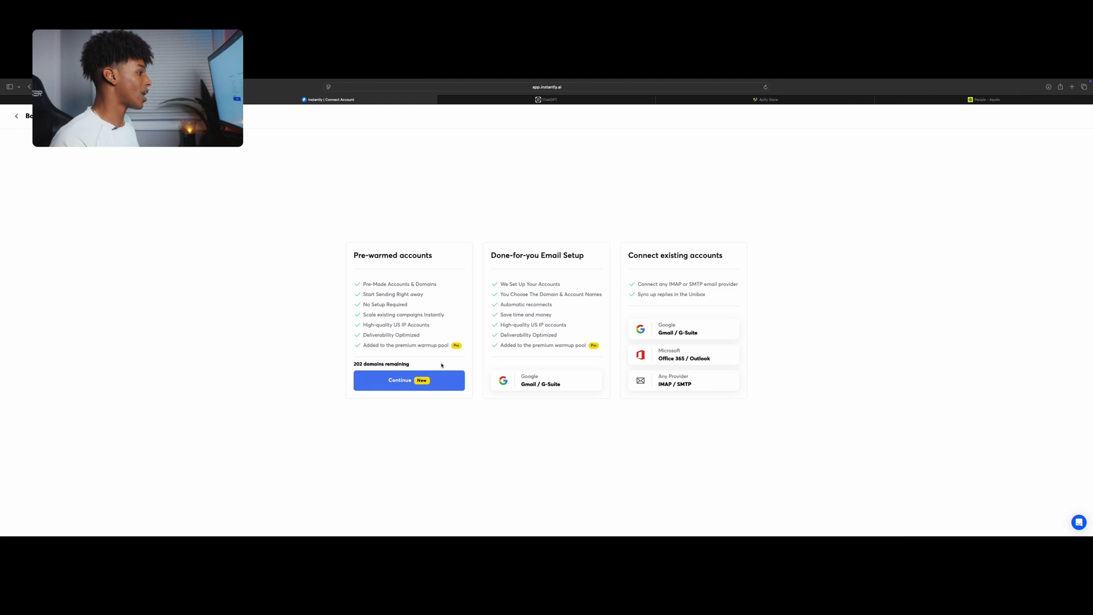
{"action": "left_click_drag", "start_coordinate": [570, 247], "coordinate": [591, 255]}
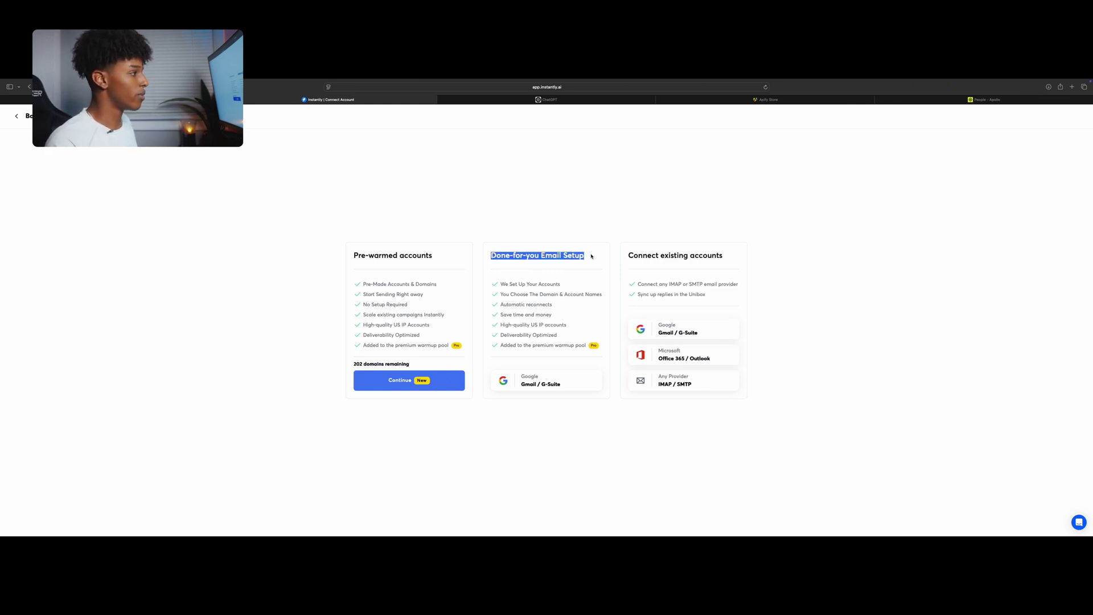
Choose the done-for-you Google email setup and search for new domains based on leadslauncher.
{"action": "left_click", "coordinate": [537, 387]}
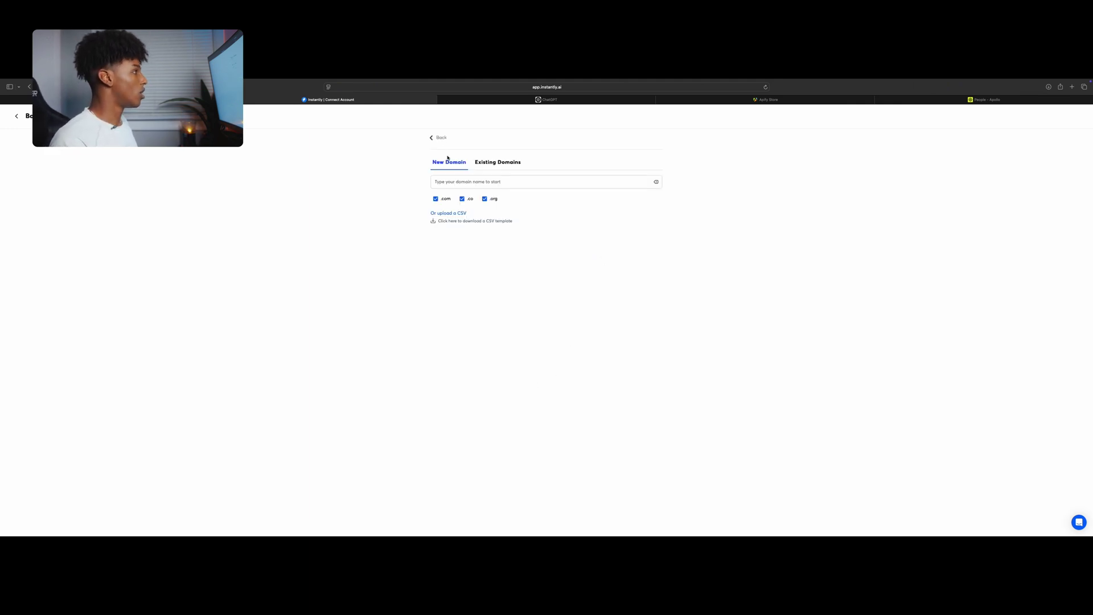
{"action": "left_click", "coordinate": [465, 182]}
{"action": "type", "text": "lw"}
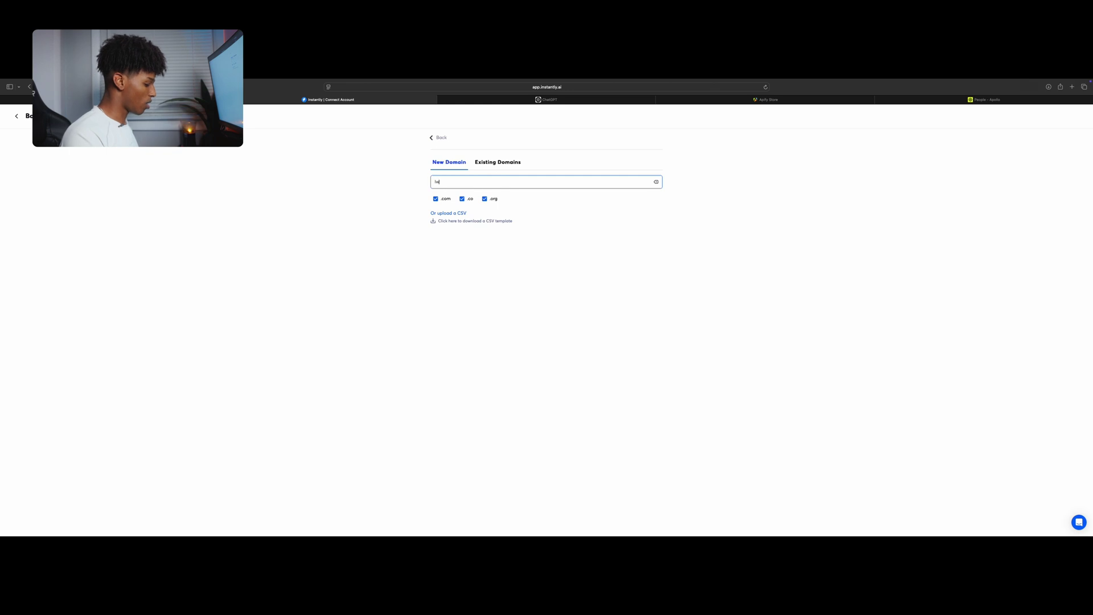
{"action": "type", "text": "ads"}
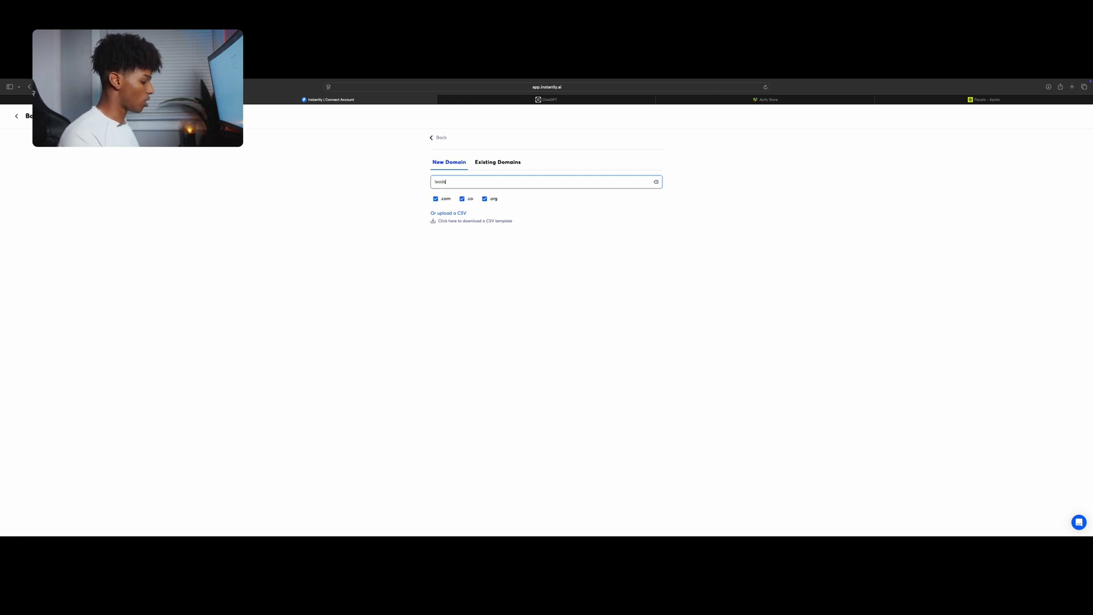
{"action": "type", "text": "launcher"}
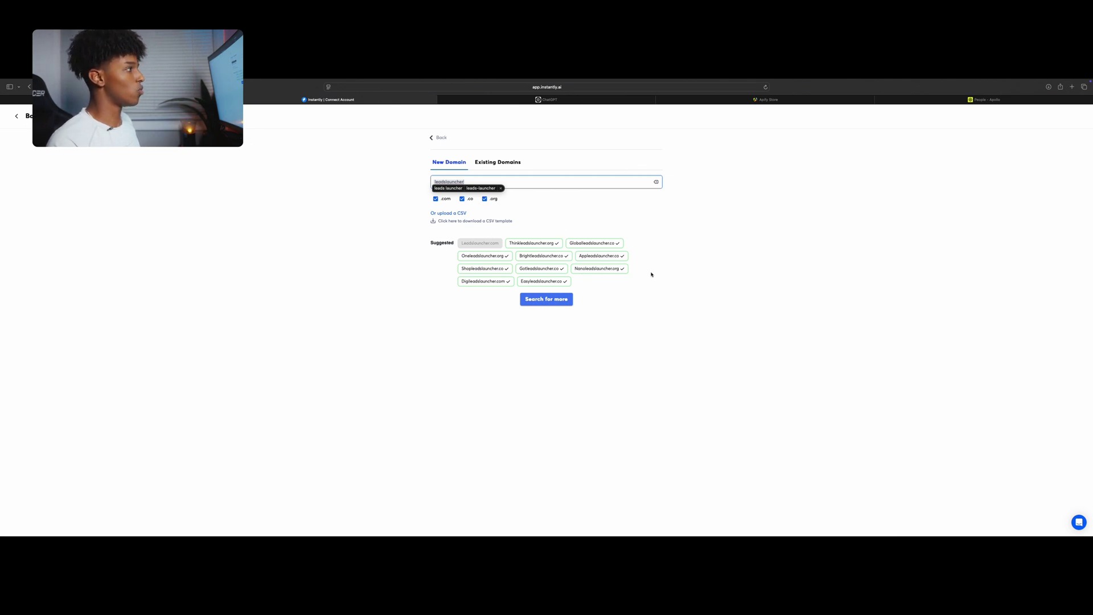
Pick easyleadslauncher.co and digileadslauncher.com, review the order for their email accounts, and leave without ordering.
{"action": "left_click", "coordinate": [541, 281]}
{"action": "left_click", "coordinate": [494, 281]}
{"action": "left_click", "coordinate": [545, 299]}
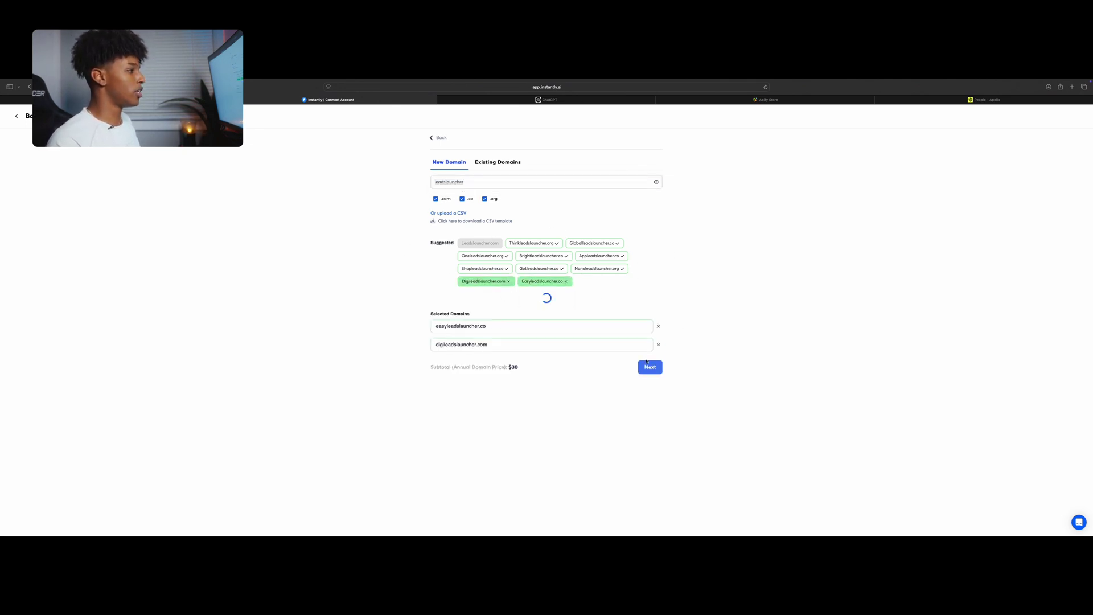
{"action": "double_click", "coordinate": [514, 368]}
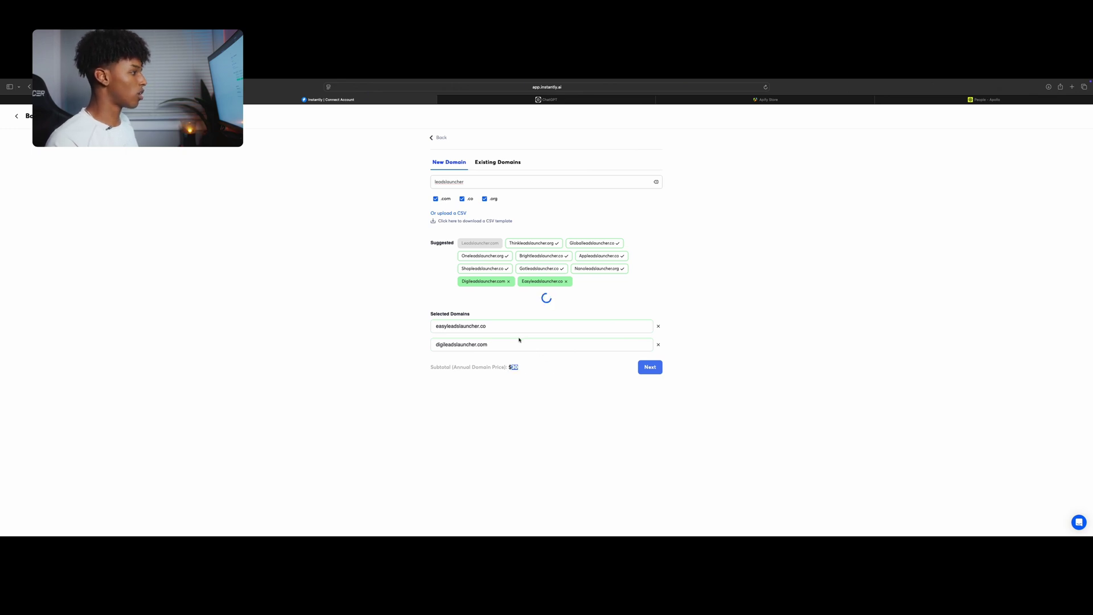
{"action": "left_click", "coordinate": [649, 394]}
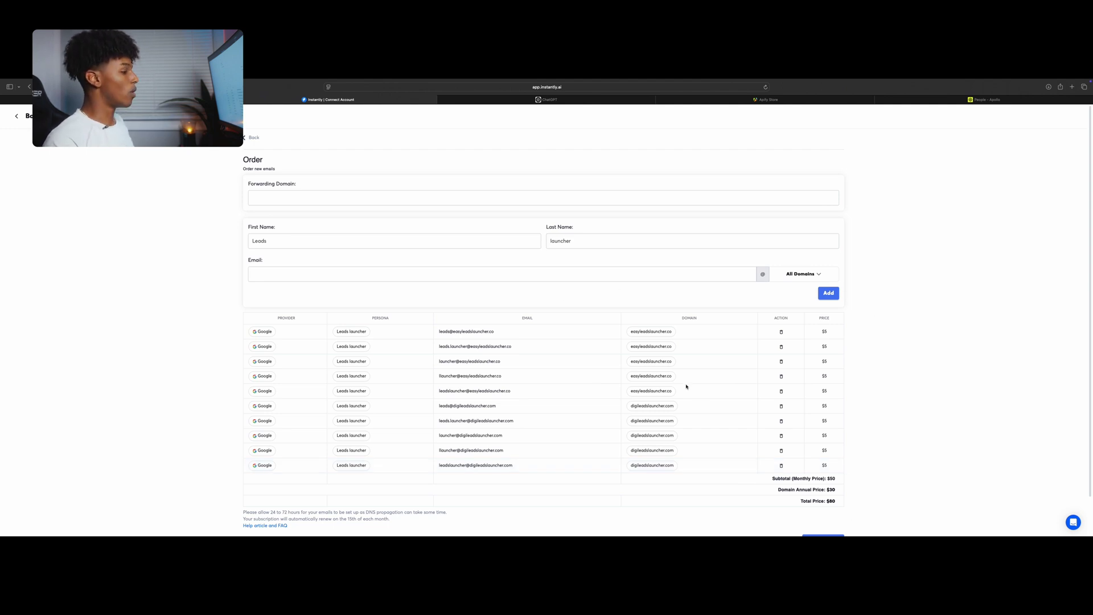
{"action": "scroll", "coordinate": [874, 266], "scroll_direction": "down", "scroll_amount": 2}
{"action": "left_click", "coordinate": [18, 116]}
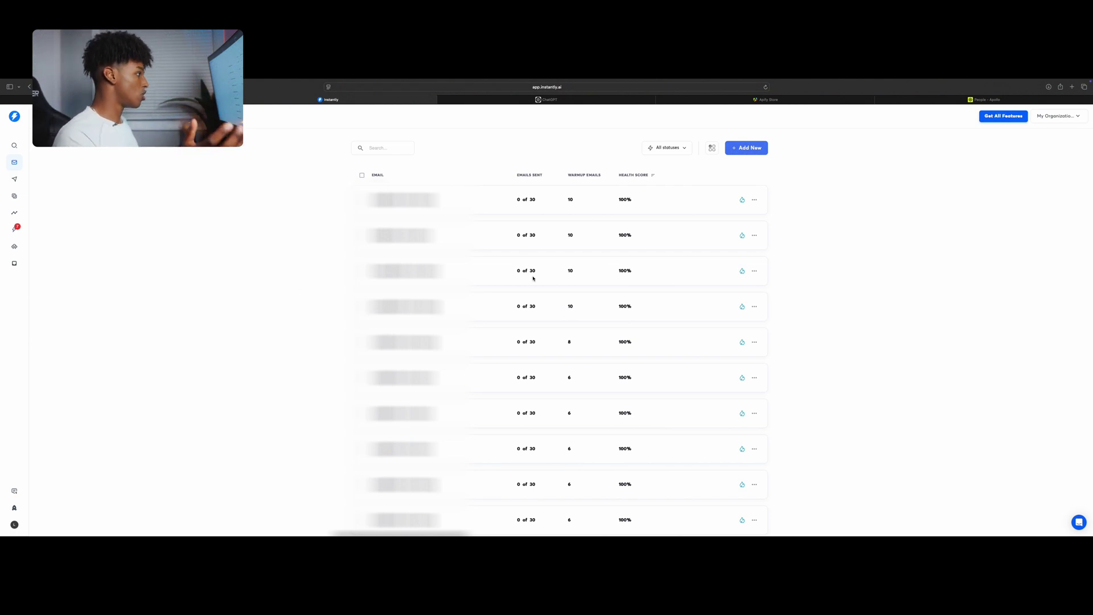
Look at the analytics of the Saas Marketing campaign and return to the campaign list.
{"action": "left_click", "coordinate": [15, 179]}
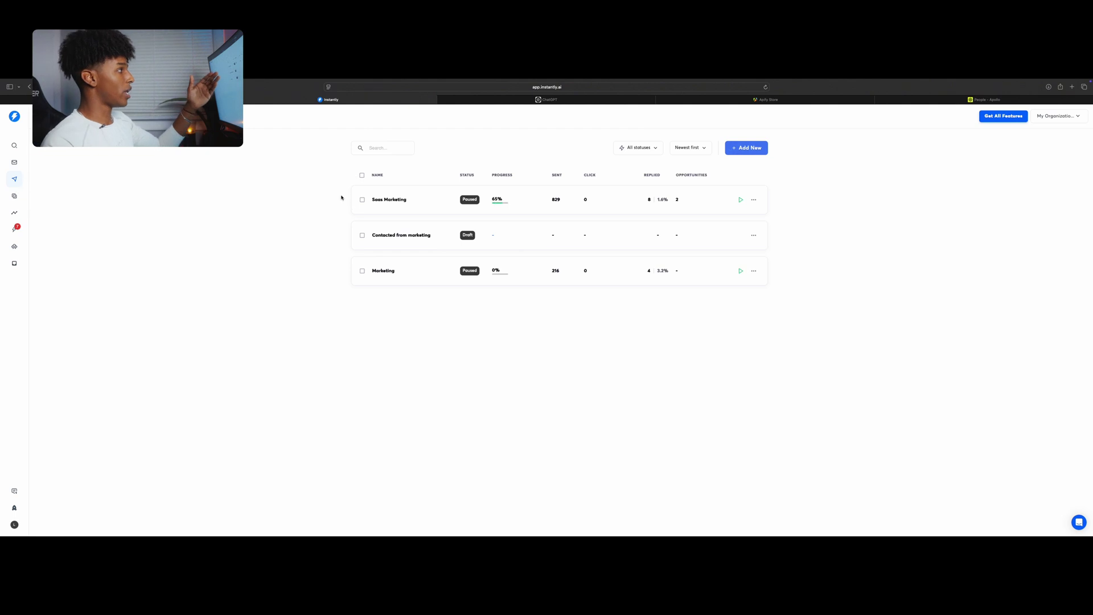
{"action": "left_click", "coordinate": [406, 207]}
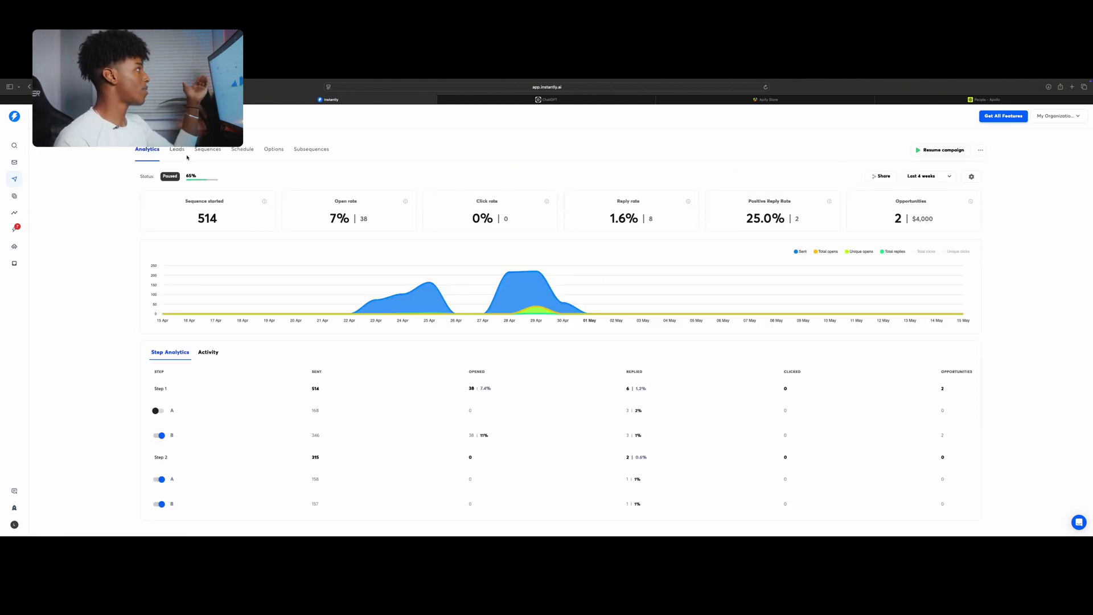
{"action": "left_click", "coordinate": [43, 116]}
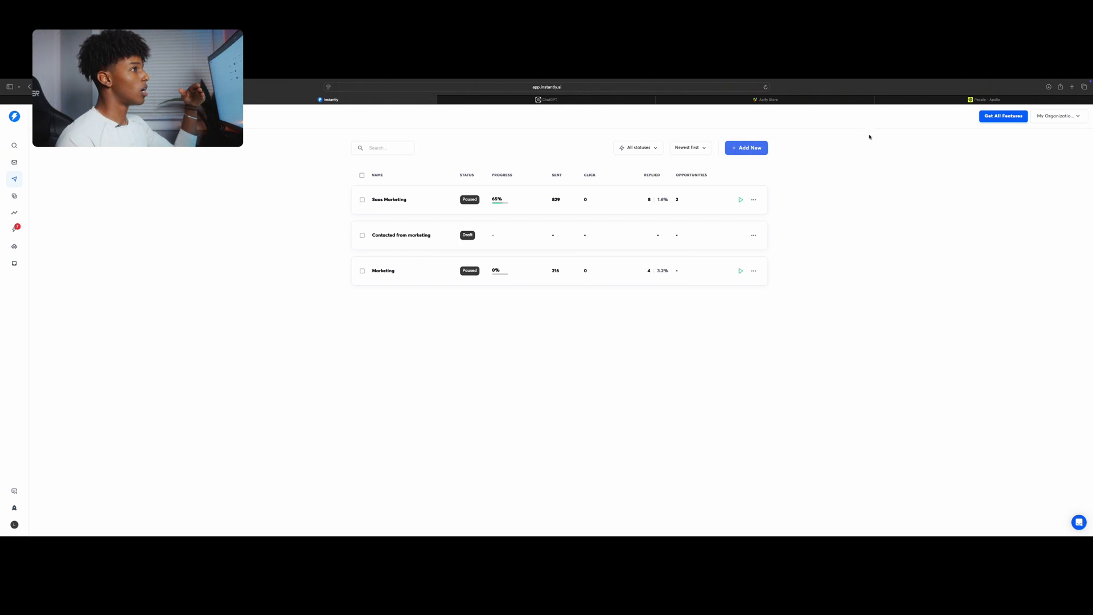
Create a new campaign named "test camp".
{"action": "left_click", "coordinate": [761, 152]}
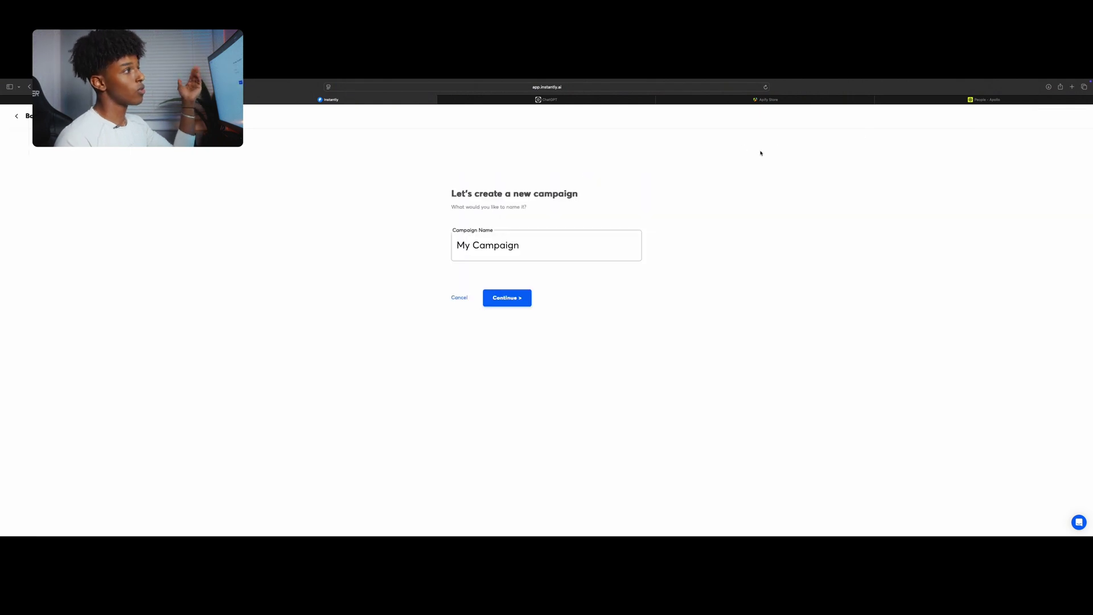
{"action": "triple_click", "coordinate": [506, 249]}
{"action": "key", "text": "BackSpace"}
{"action": "type", "text": "test camp"}
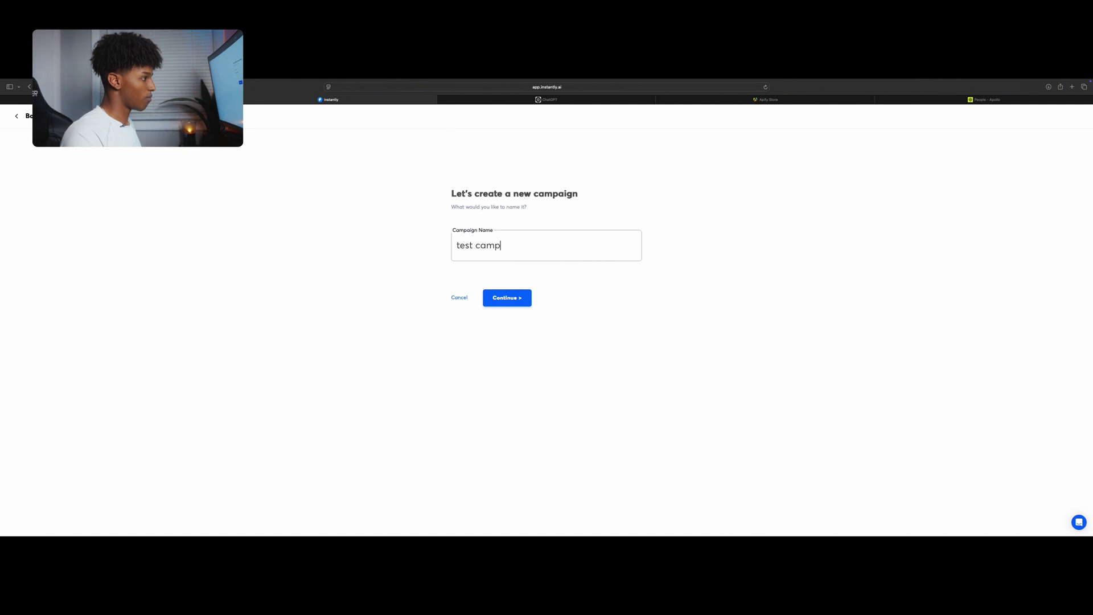
{"action": "left_click", "coordinate": [510, 298]}
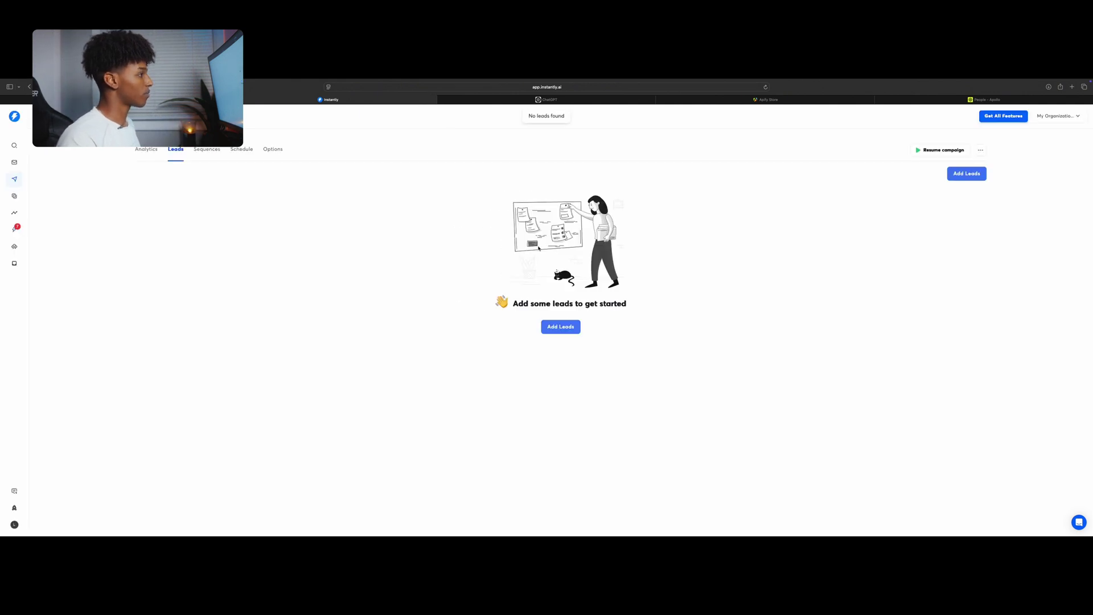
Review the lead import options for the test campaign, including CSV upload, and return without adding leads.
{"action": "left_click", "coordinate": [561, 327]}
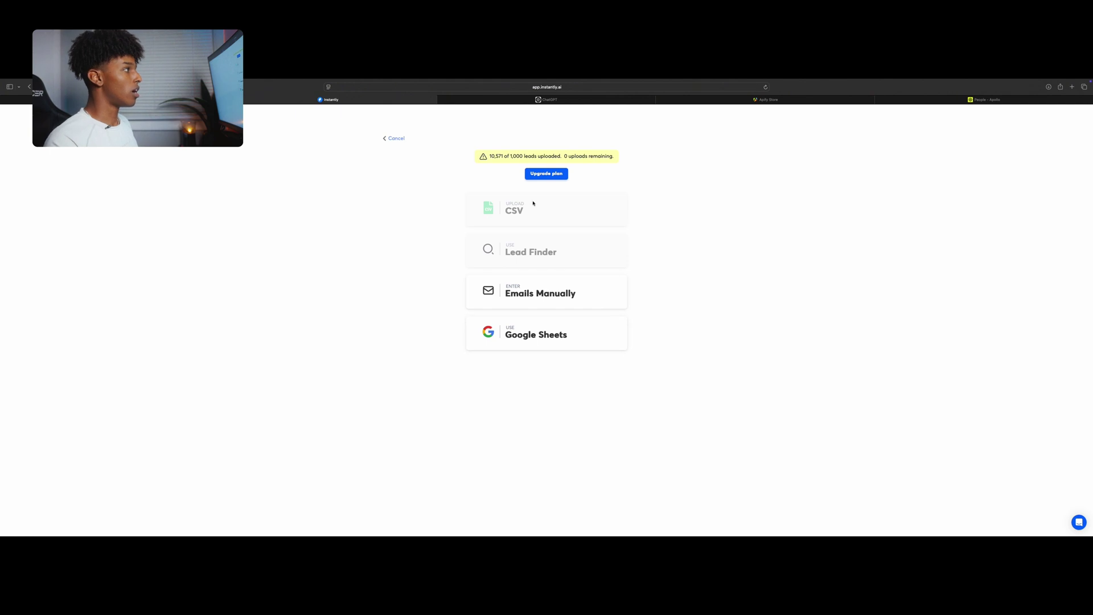
{"action": "double_click", "coordinate": [509, 204]}
{"action": "left_click", "coordinate": [514, 210]}
{"action": "double_click", "coordinate": [522, 203]}
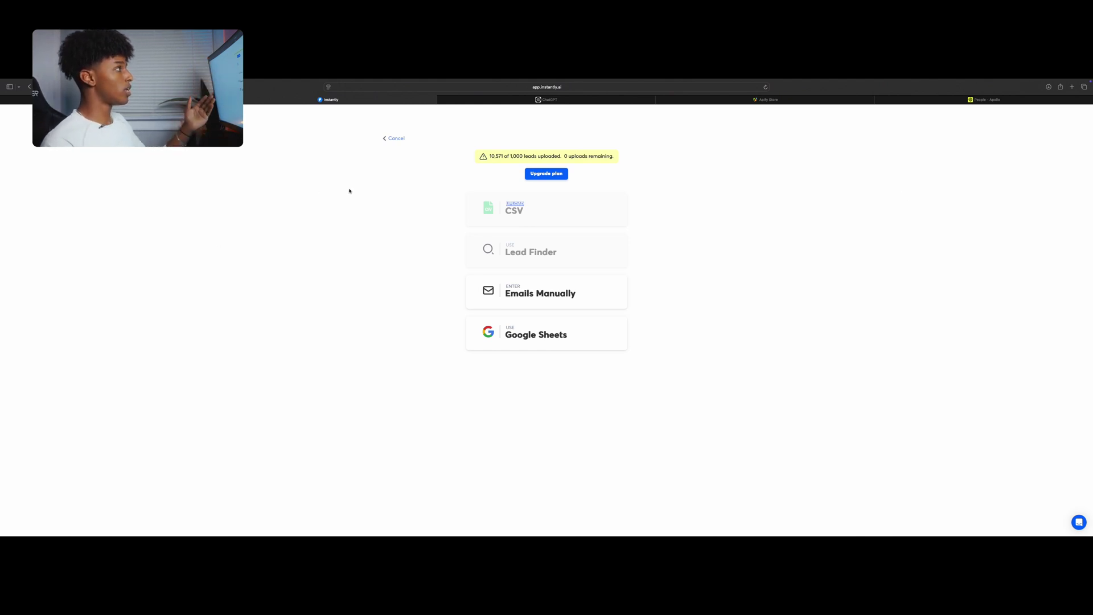
{"action": "left_click", "coordinate": [393, 138]}
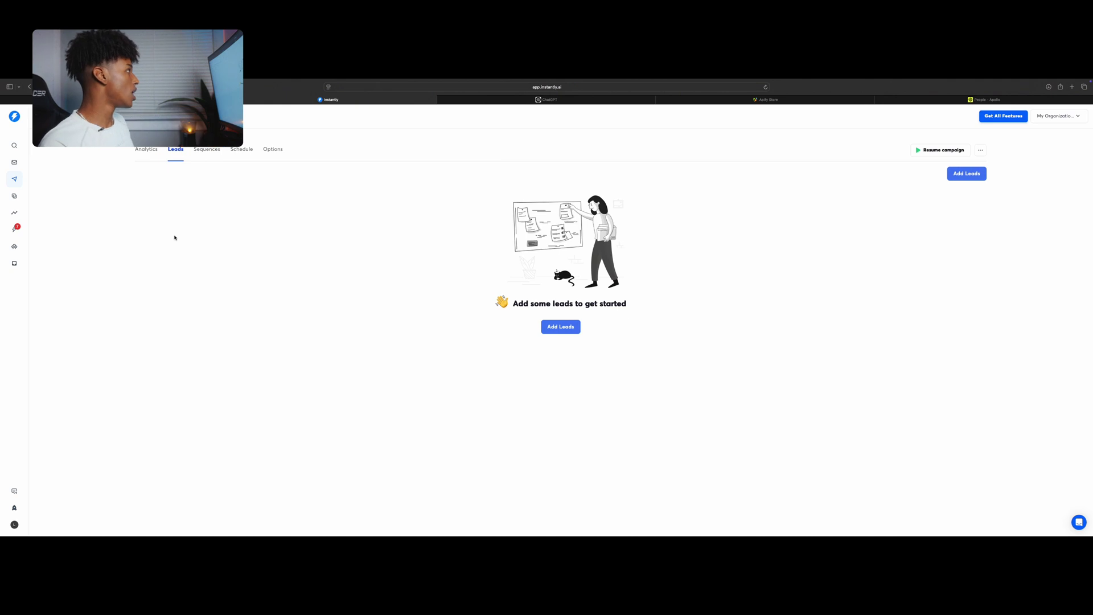
Add a second and a third step to the test campaign's email sequence.
{"action": "left_click", "coordinate": [211, 149]}
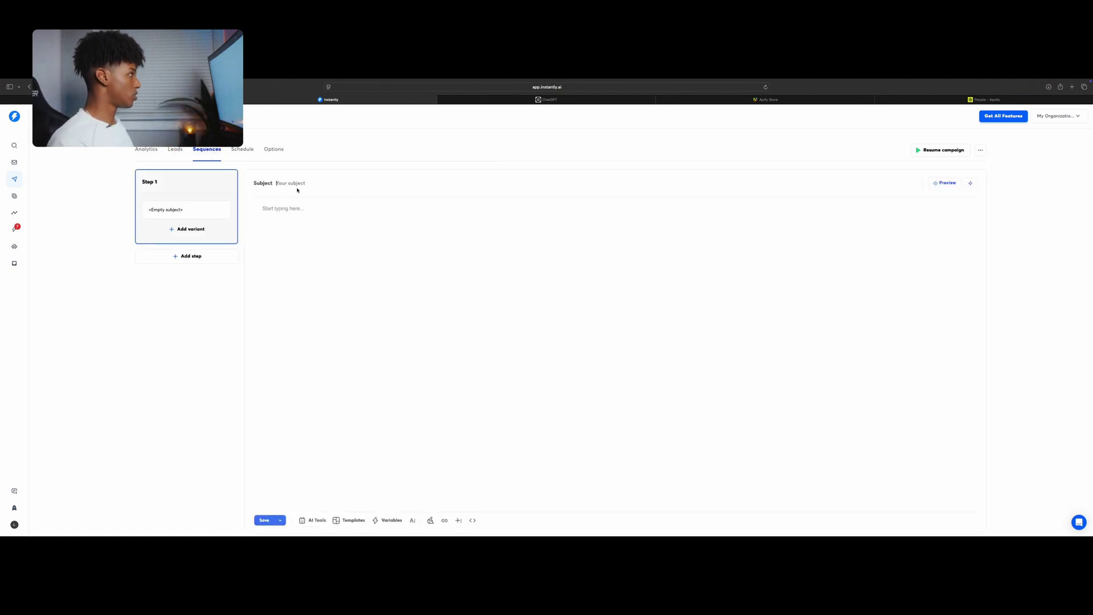
{"action": "left_click", "coordinate": [189, 256]}
{"action": "left_click", "coordinate": [184, 367]}
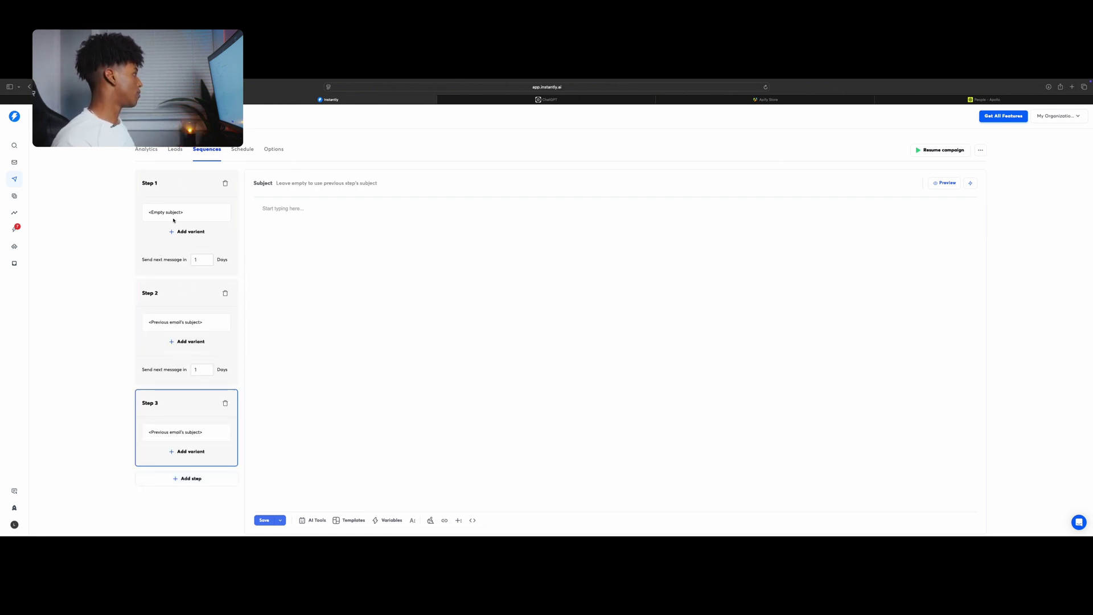
Try to add an email variant to Step 1 of the test campaign's sequence.
{"action": "left_click", "coordinate": [169, 193]}
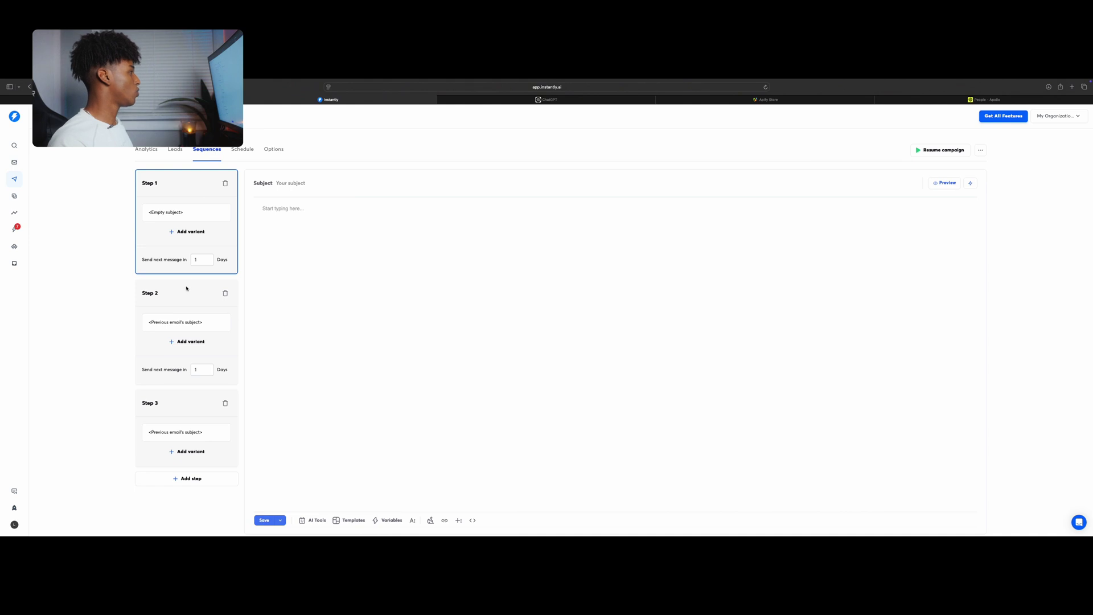
{"action": "left_click", "coordinate": [186, 232]}
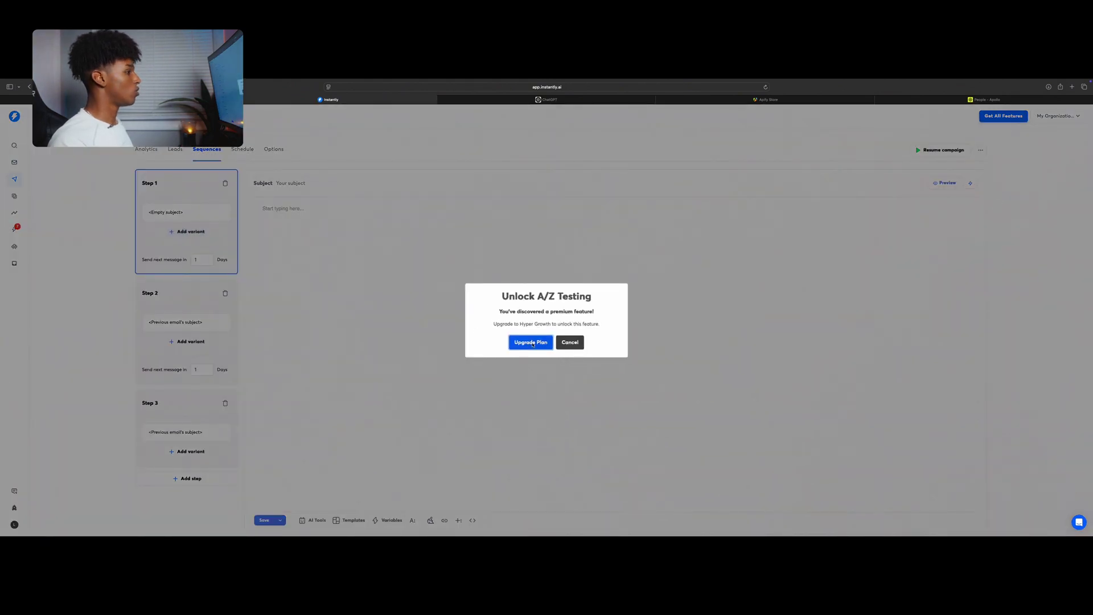
{"action": "left_click", "coordinate": [581, 344]}
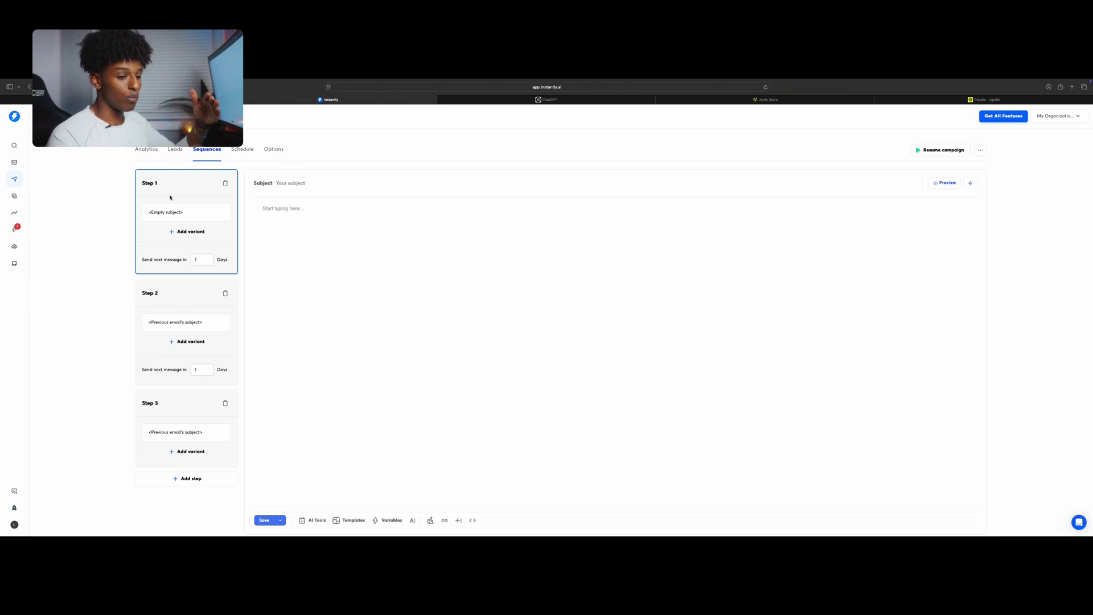
Open the Saas Marketing campaign's sequence and read the two Step 1 variants, "Inbound not performing?" and "Worth a look?".
{"action": "left_click", "coordinate": [14, 180]}
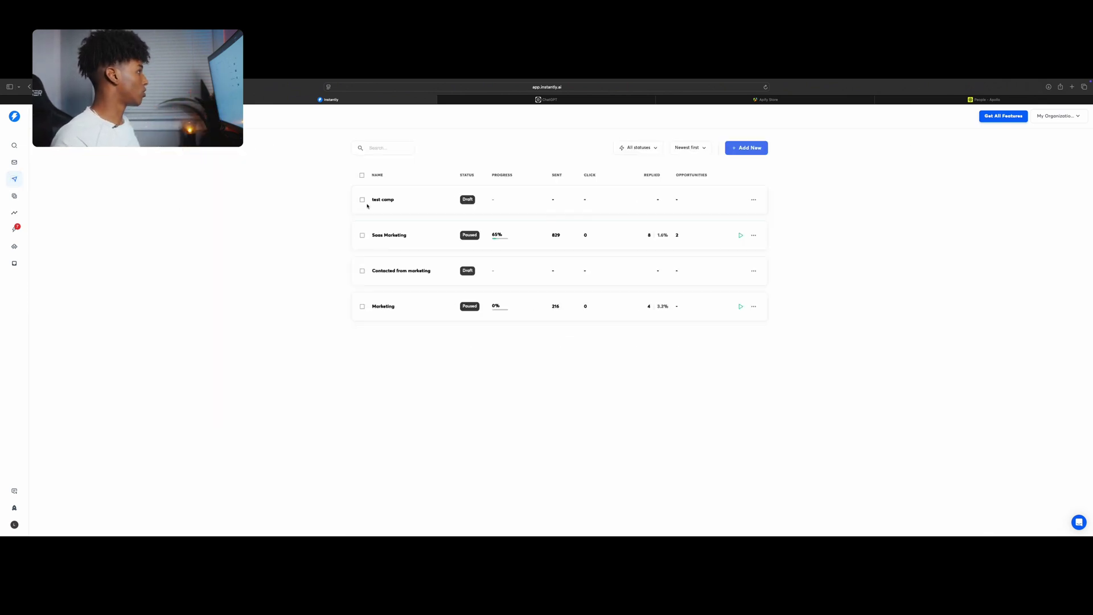
{"action": "left_click", "coordinate": [393, 234]}
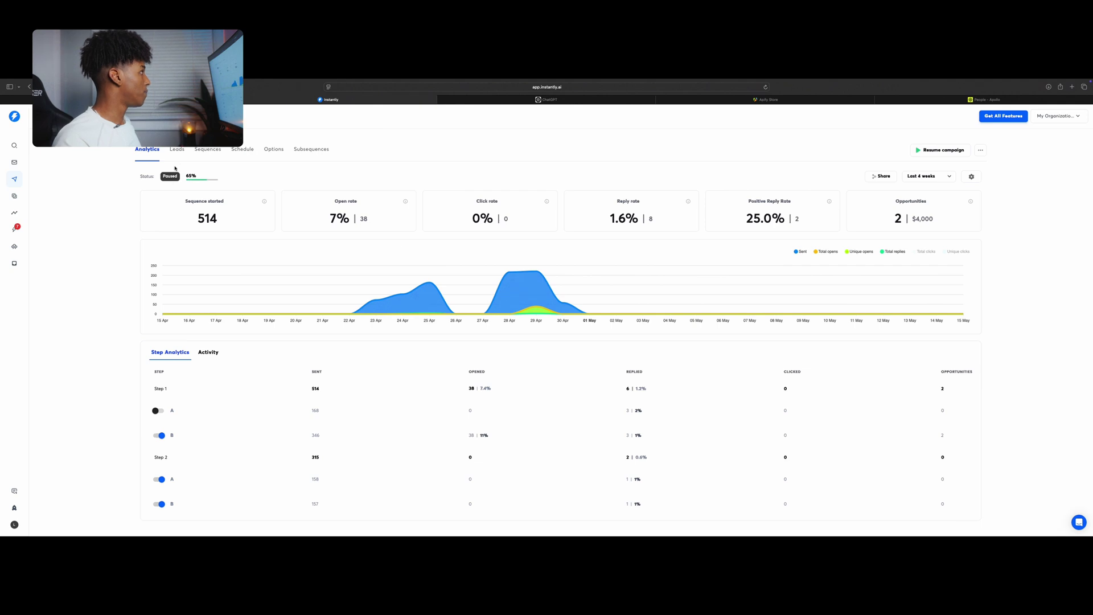
{"action": "left_click", "coordinate": [208, 149]}
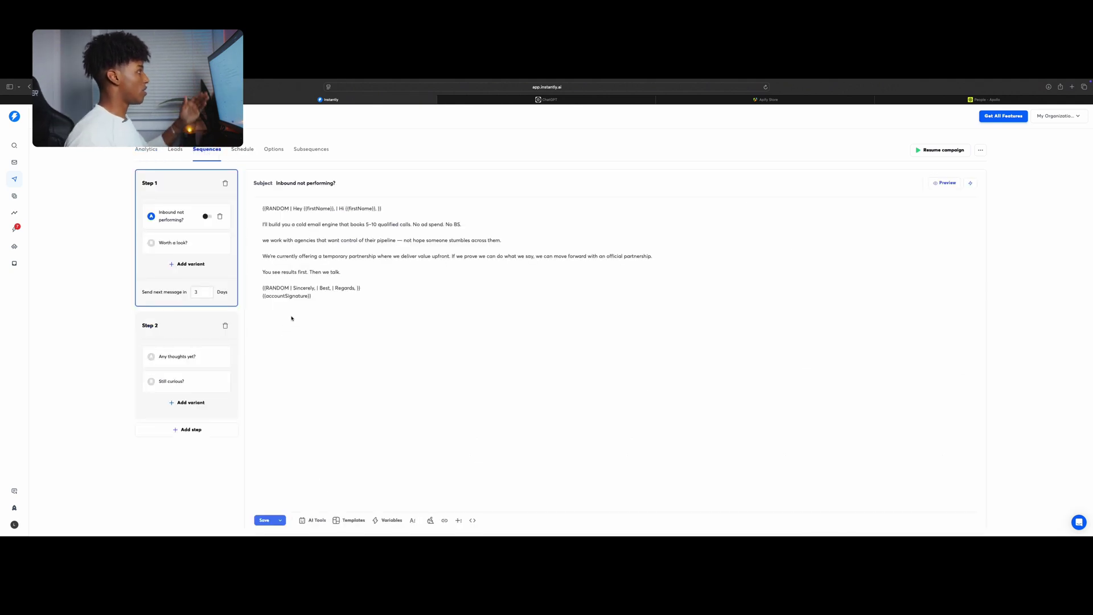
{"action": "left_click", "coordinate": [172, 242]}
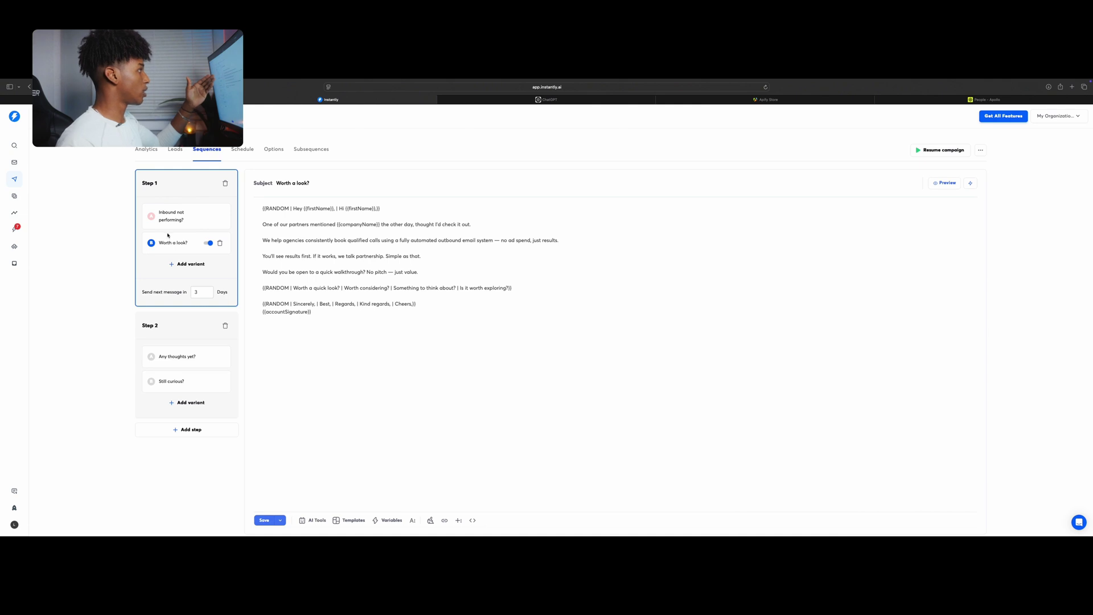
Compare the Step 1 variants and examine the randomized sign-off and account signature lines in "Worth a look?".
{"action": "left_click", "coordinate": [168, 219]}
{"action": "left_click", "coordinate": [164, 238]}
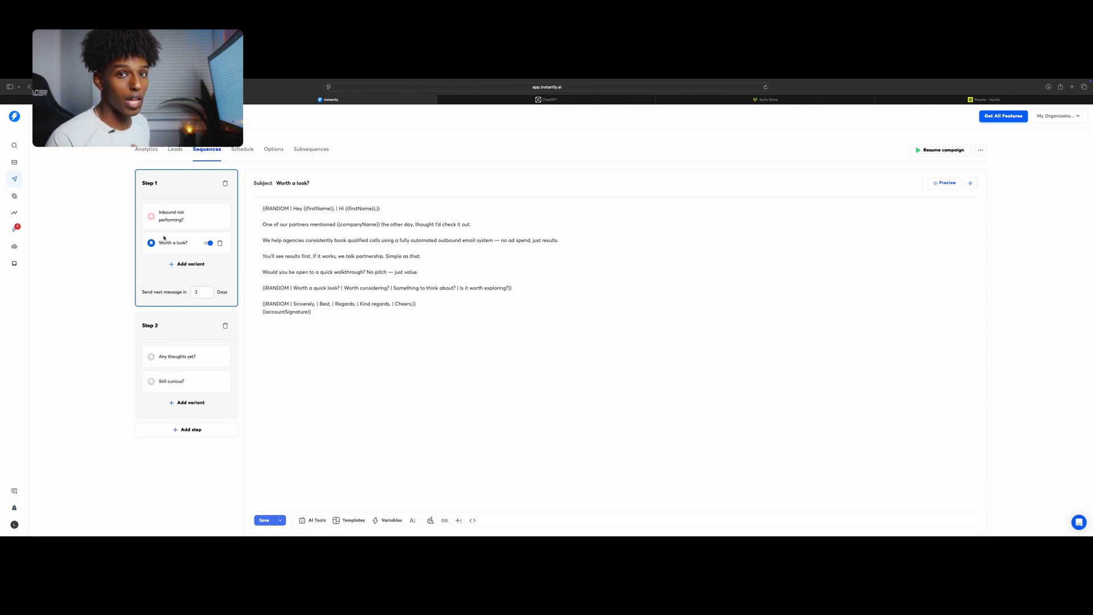
{"action": "mouse_move", "coordinate": [162, 223]}
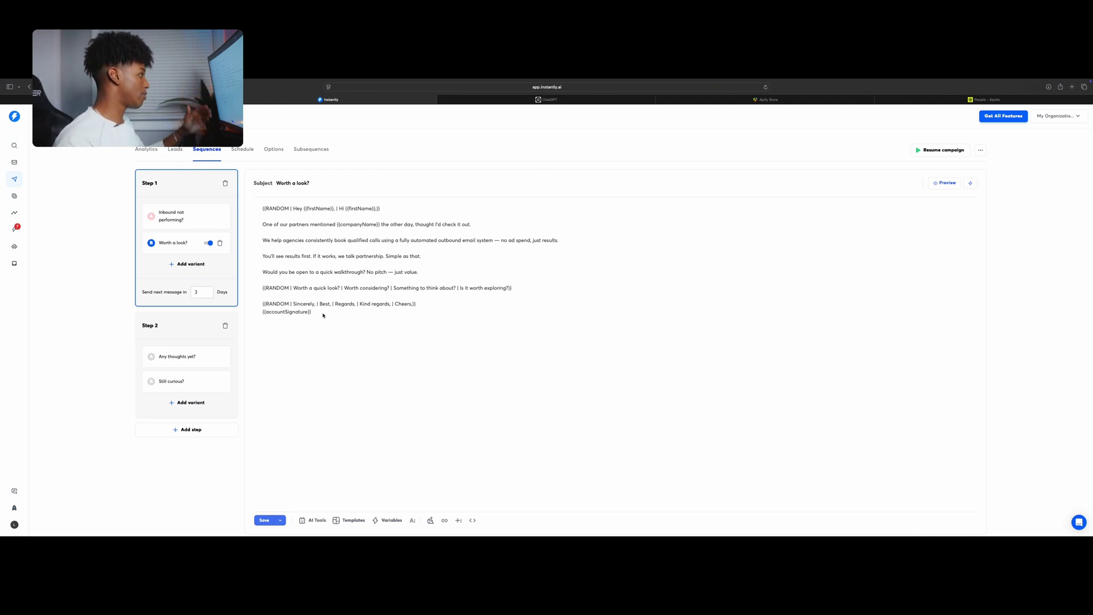
{"action": "left_click_drag", "start_coordinate": [323, 323], "coordinate": [263, 304]}
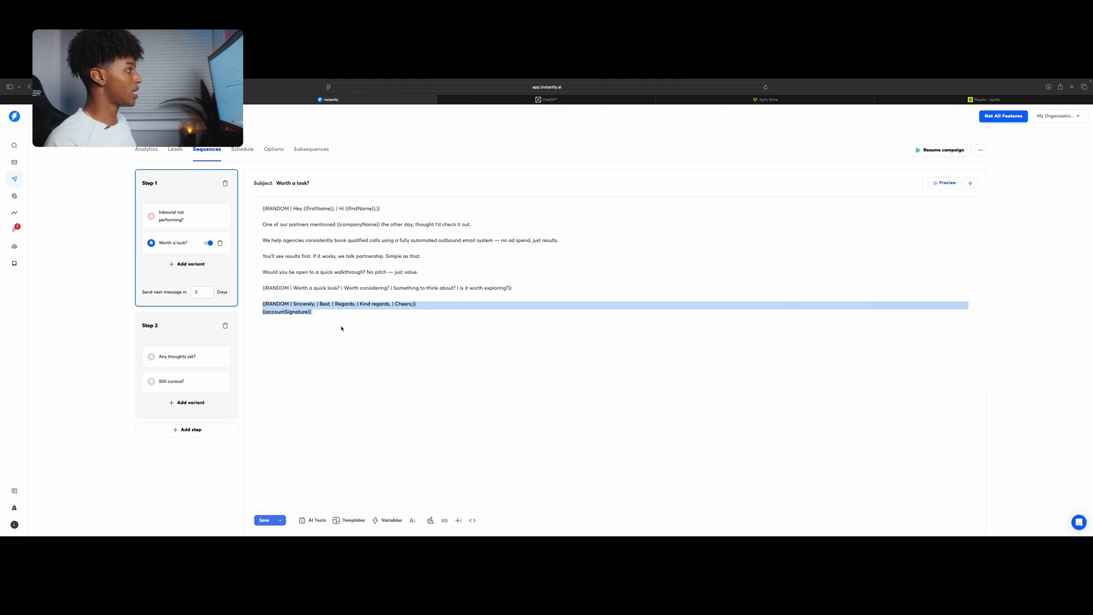
{"action": "left_click", "coordinate": [302, 319]}
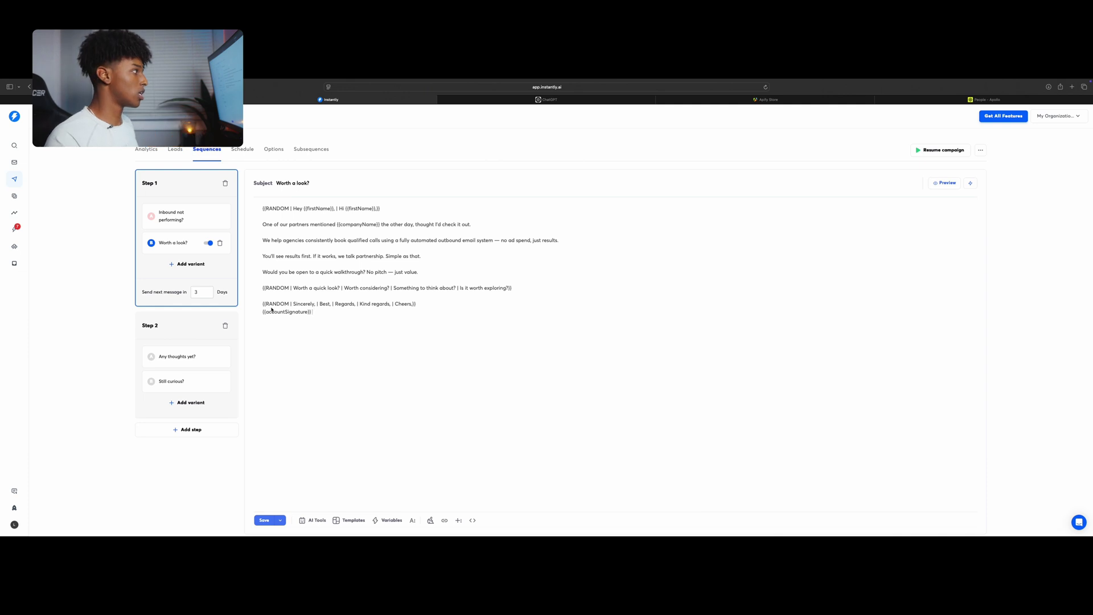
{"action": "left_click_drag", "start_coordinate": [292, 303], "coordinate": [378, 307]}
{"action": "left_click", "coordinate": [322, 311]}
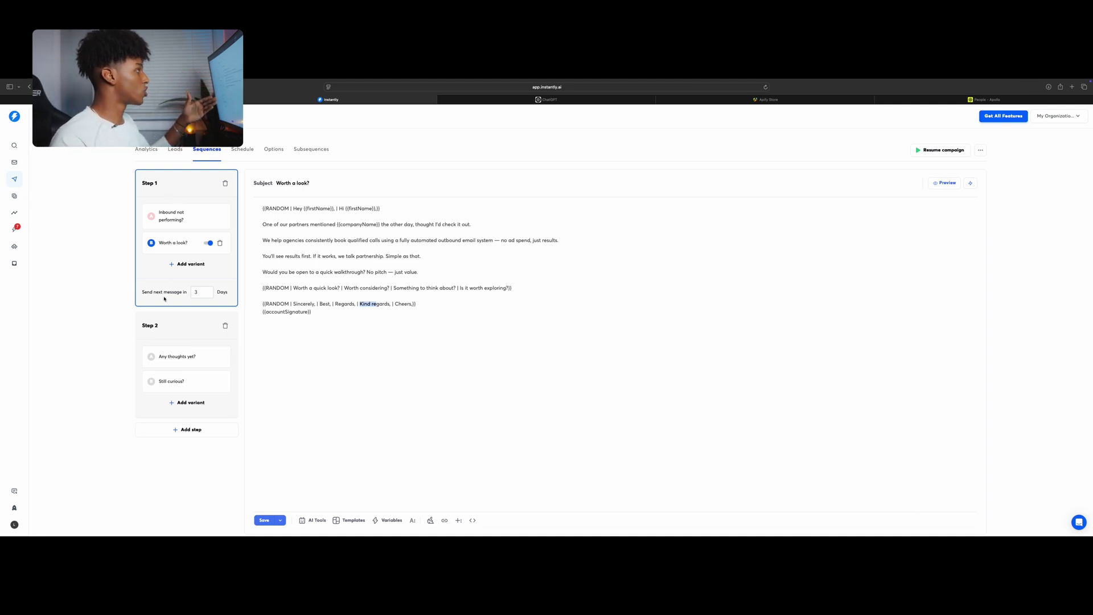
Read and compare the two Step 2 follow-up variants, "Any thoughts yet?" and "Still curious?".
{"action": "left_click", "coordinate": [164, 338]}
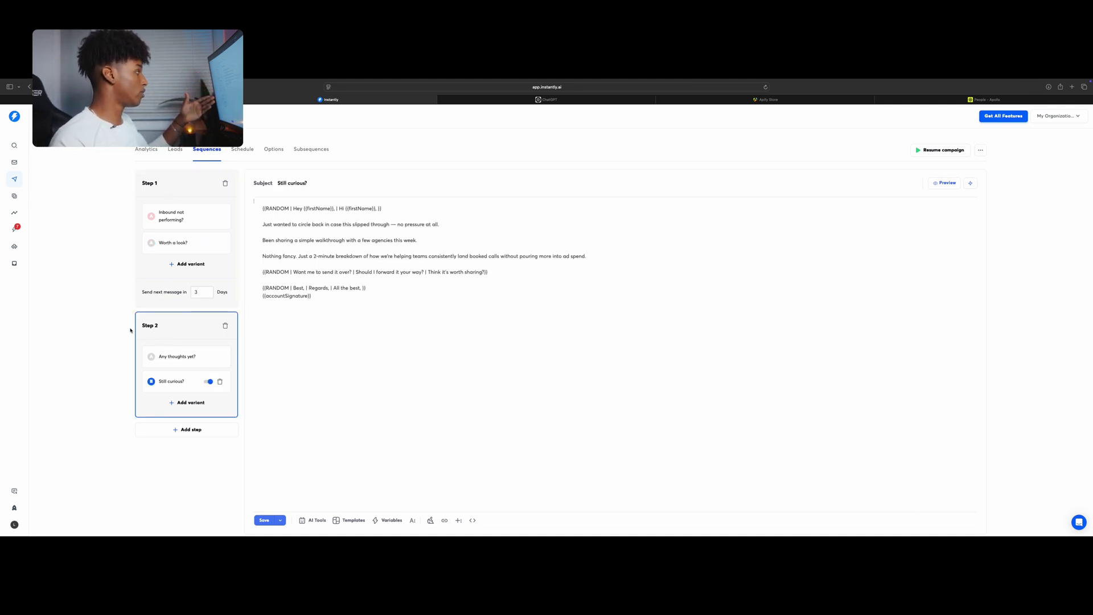
{"action": "left_click", "coordinate": [166, 358]}
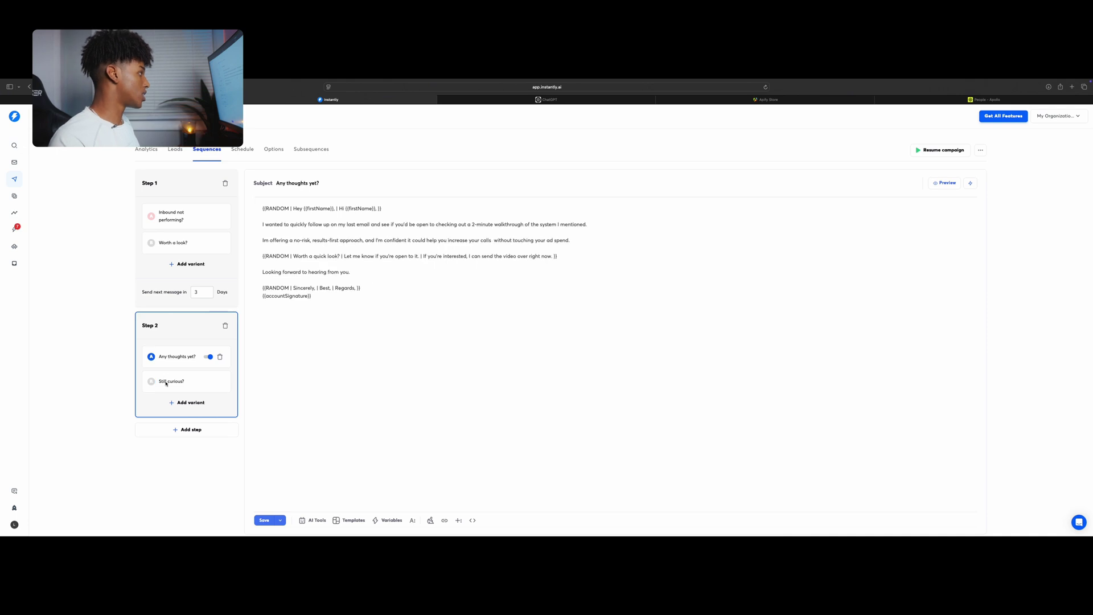
{"action": "left_click", "coordinate": [166, 380]}
{"action": "left_click", "coordinate": [165, 363]}
{"action": "left_click", "coordinate": [166, 381]}
{"action": "left_click", "coordinate": [165, 359]}
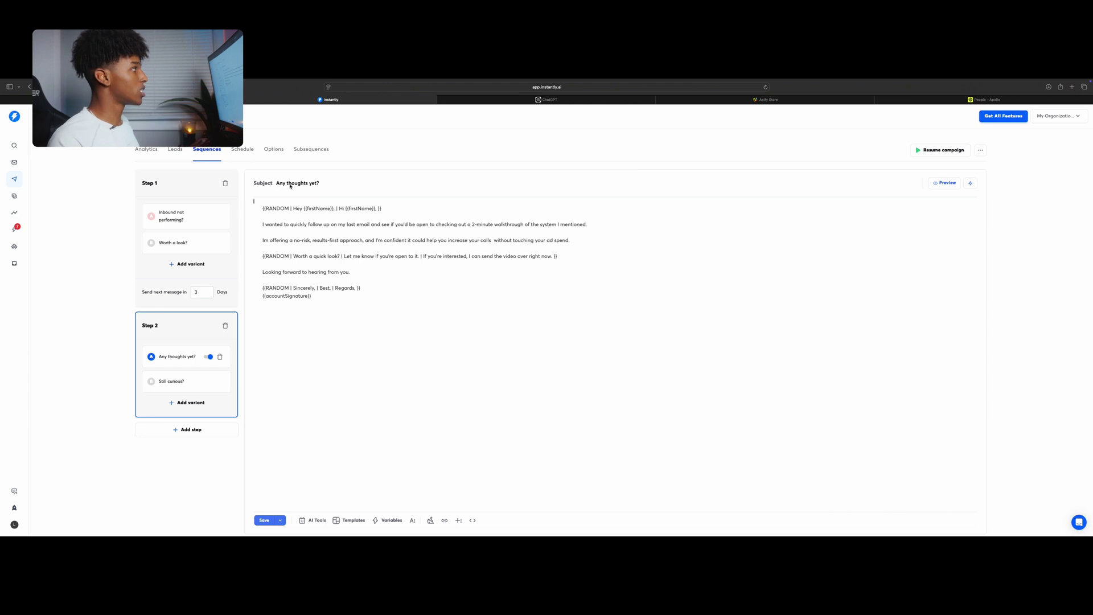
{"action": "left_click", "coordinate": [165, 381]}
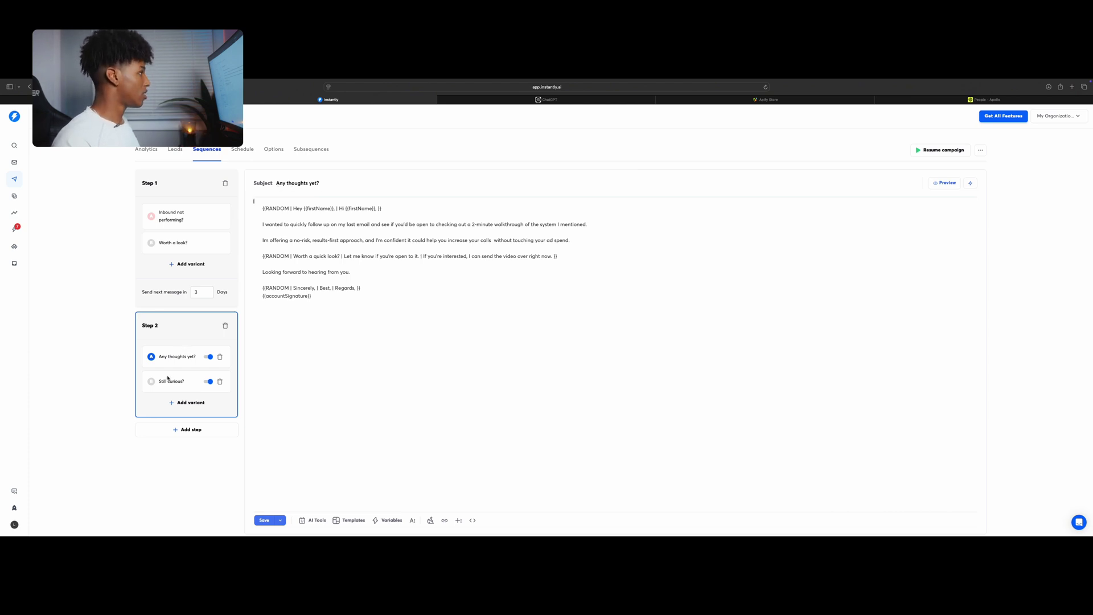
{"action": "left_click_drag", "start_coordinate": [166, 355], "coordinate": [186, 343]}
{"action": "left_click", "coordinate": [185, 357]}
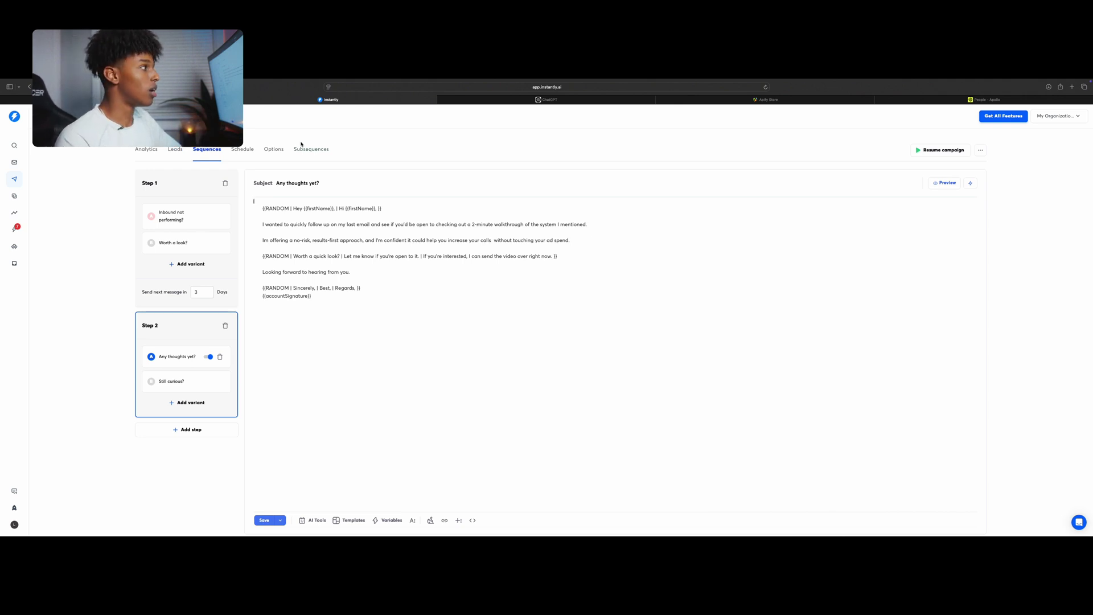
{"action": "left_click", "coordinate": [394, 290]}
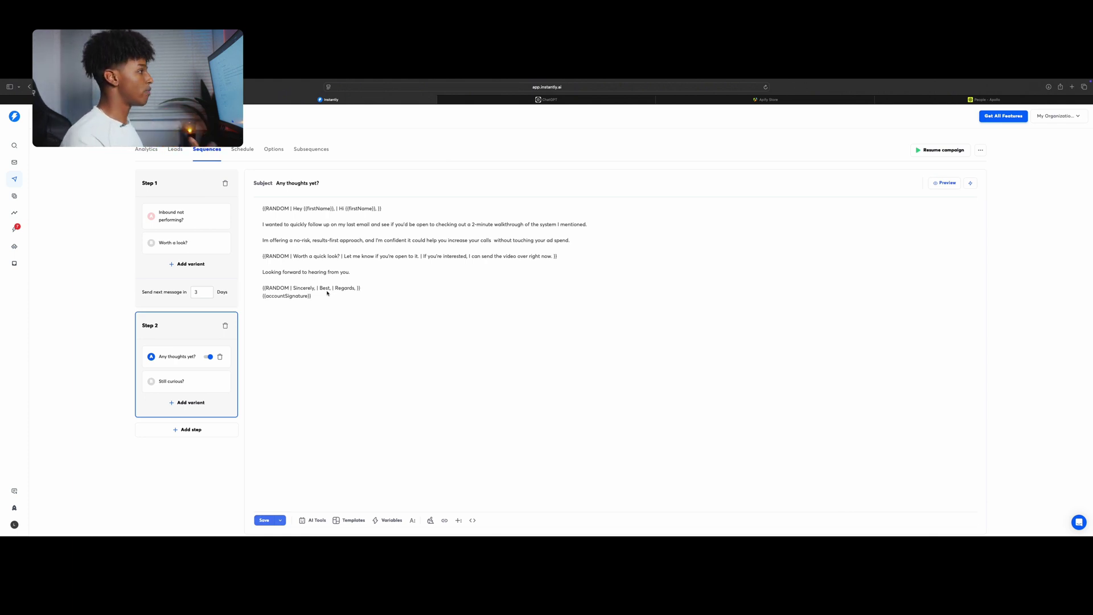
Open the shared reply inbox and view the "Re: Re: Quick Look?" conversation along with its lead status options.
{"action": "left_click", "coordinate": [15, 163]}
{"action": "left_click", "coordinate": [14, 196]}
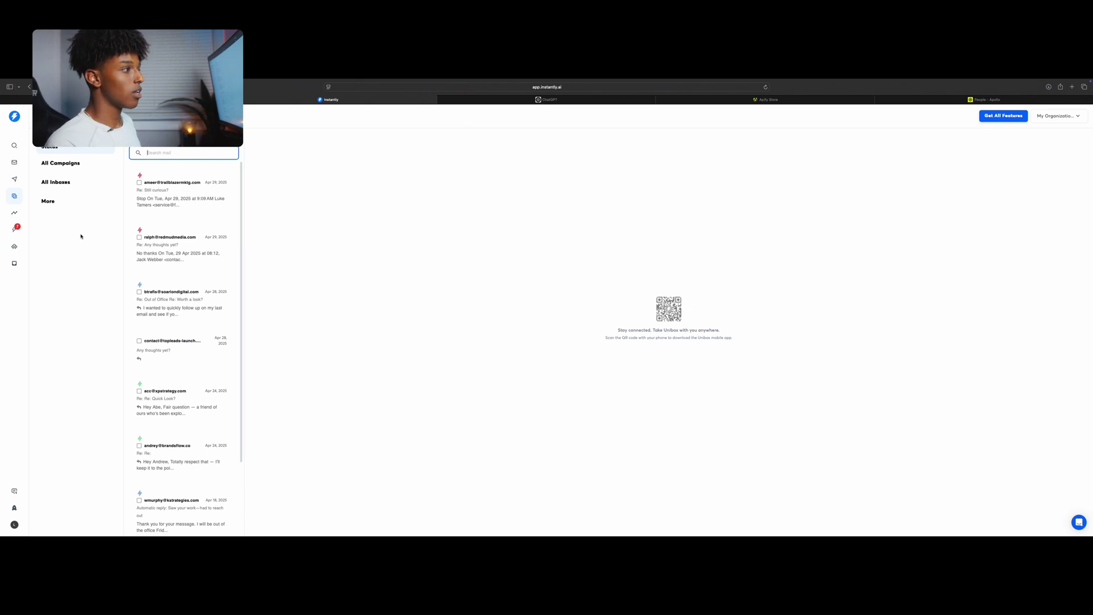
{"action": "scroll", "coordinate": [197, 196], "scroll_direction": "down", "scroll_amount": 3}
{"action": "left_click", "coordinate": [181, 313]}
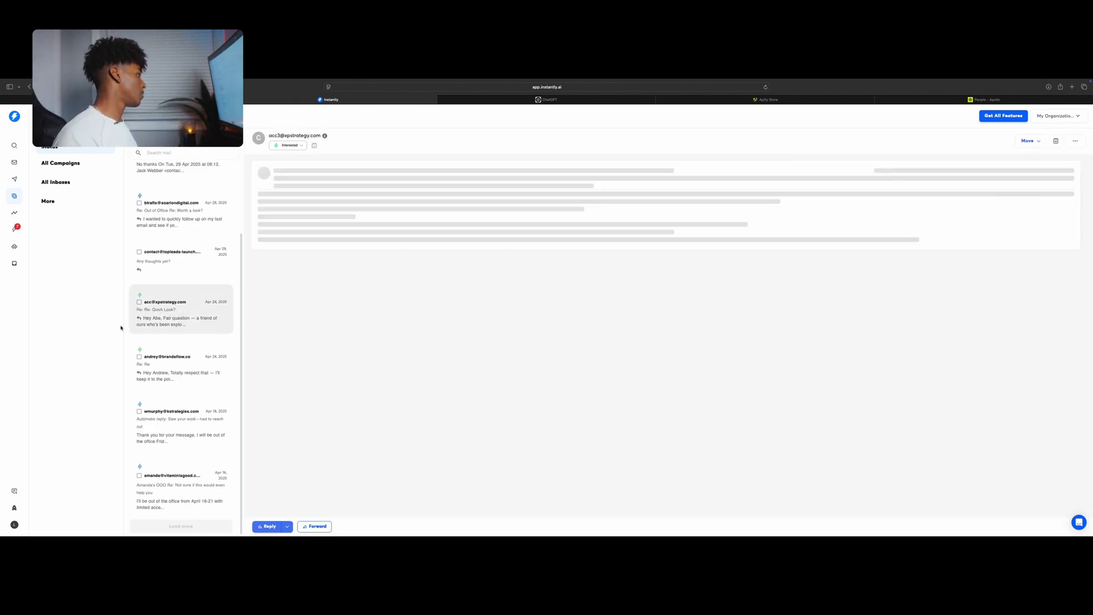
{"action": "left_click", "coordinate": [272, 147]}
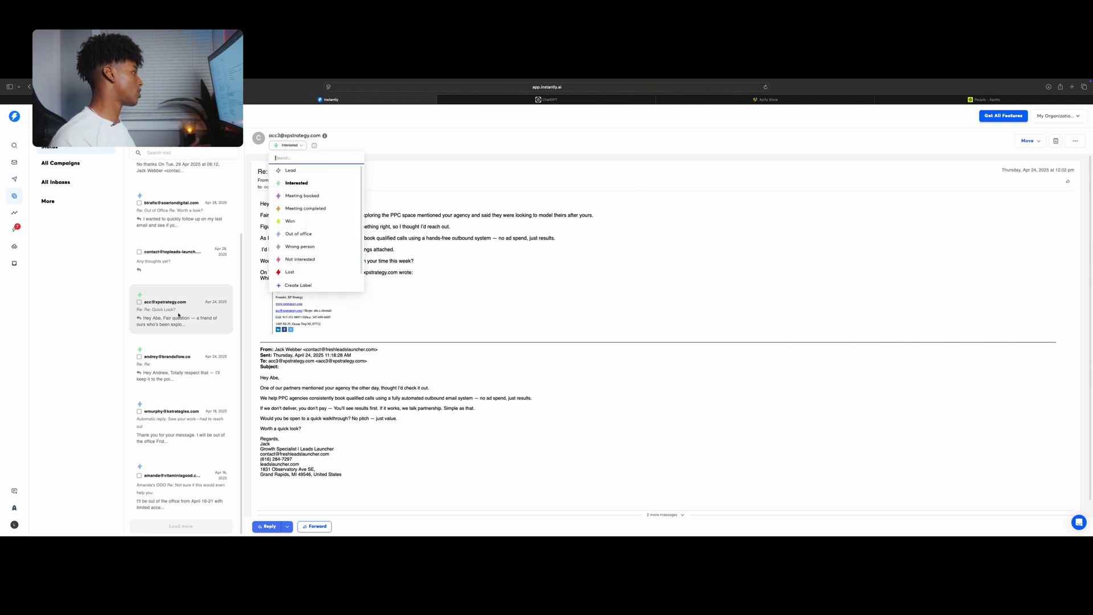
Read the "Re: Re:" conversation from April 24 and check its available lead status options.
{"action": "left_click", "coordinate": [166, 357]}
{"action": "left_click", "coordinate": [165, 357]}
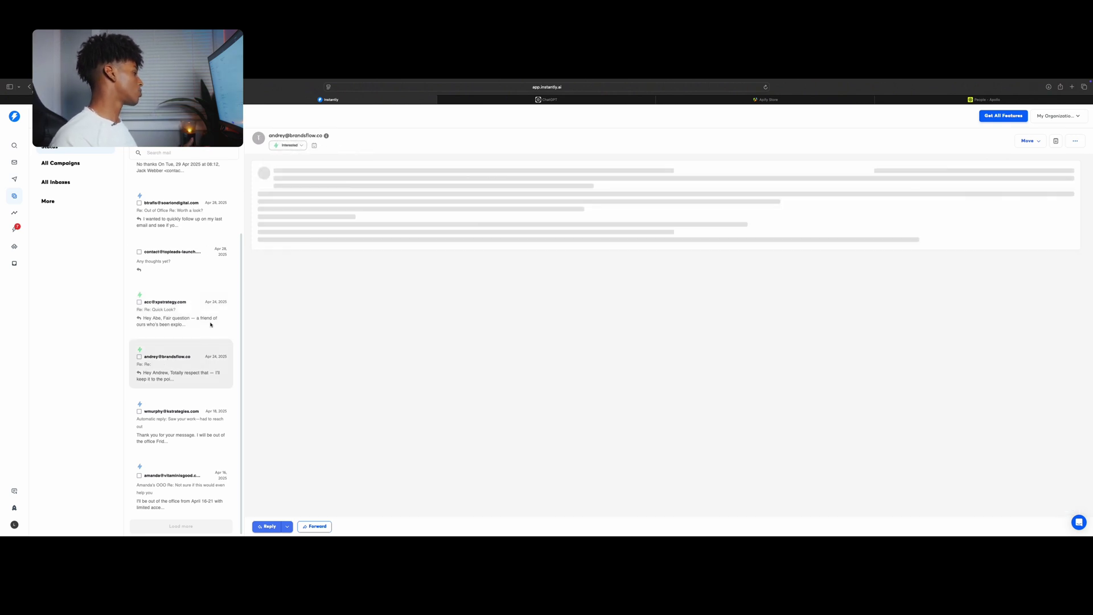
{"action": "left_click", "coordinate": [283, 147]}
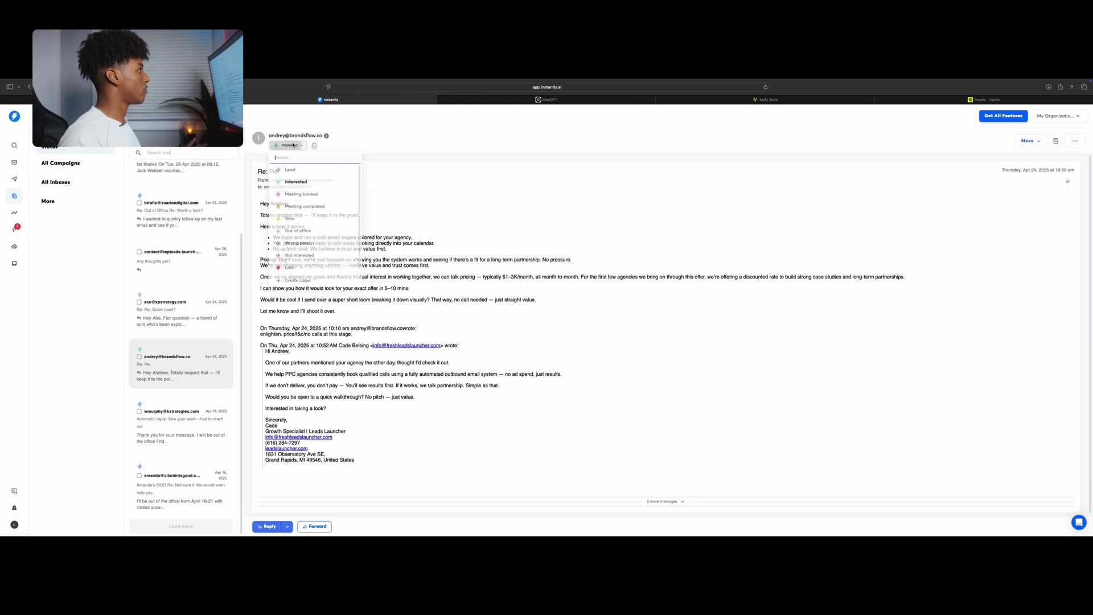
{"action": "left_click", "coordinate": [448, 149]}
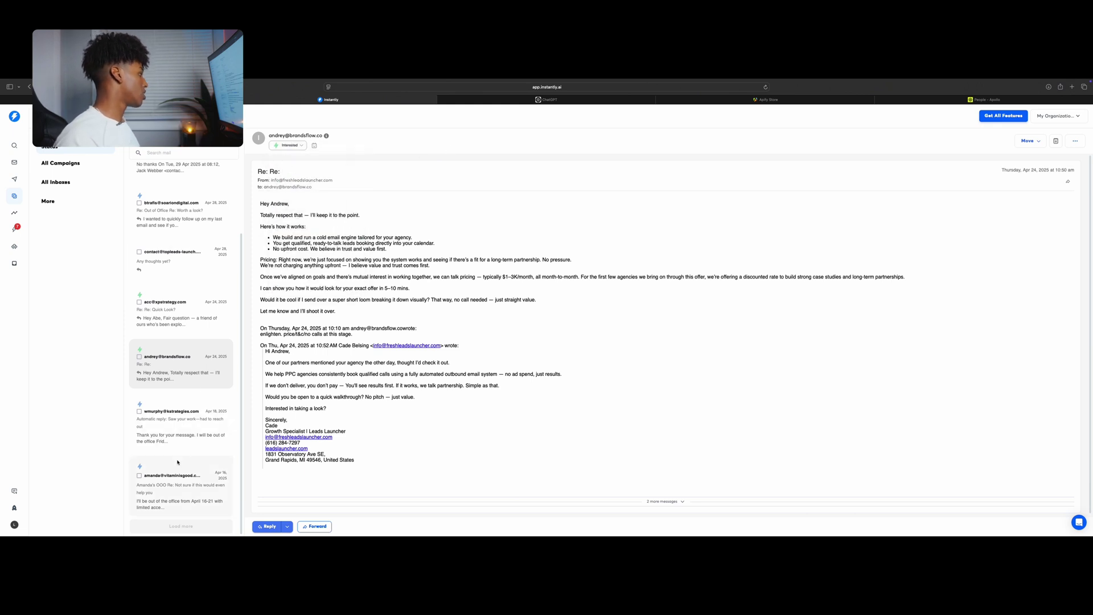
View the "Automatic reply: Saw your work—had to reach out" message and its lead status options.
{"action": "left_click", "coordinate": [177, 433]}
{"action": "left_click", "coordinate": [287, 146]}
{"action": "left_click", "coordinate": [369, 151]}
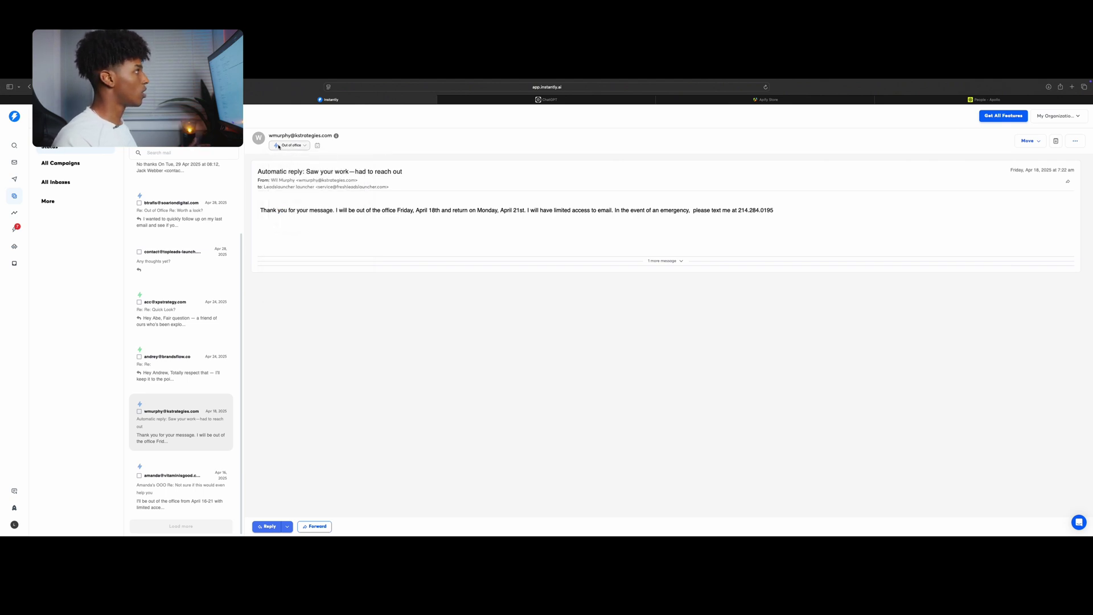
{"action": "scroll", "coordinate": [197, 214], "scroll_direction": "up", "scroll_amount": 2}
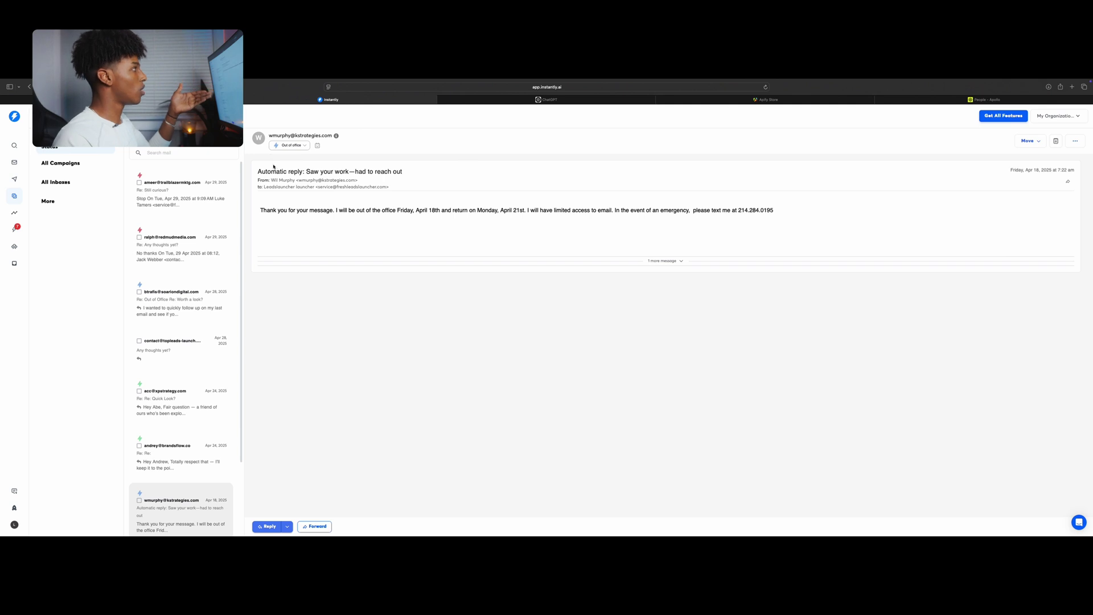
{"action": "left_click", "coordinate": [288, 147]}
{"action": "left_click", "coordinate": [391, 182]}
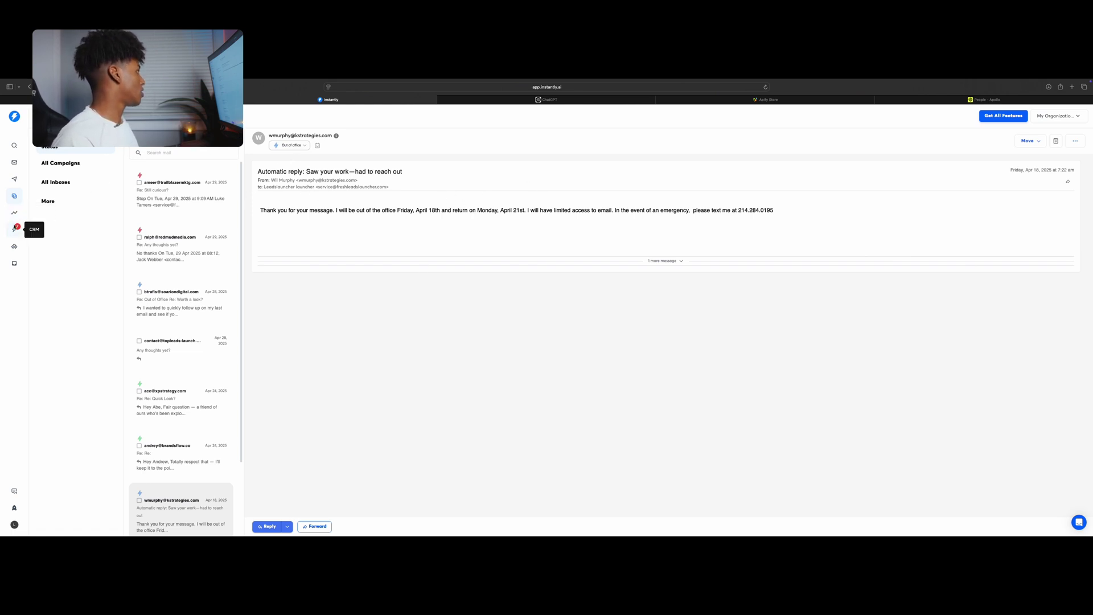
Review the CRM task inbox and the campaign analytics for the last 4 weeks, and return to the email accounts.
{"action": "left_click", "coordinate": [14, 228]}
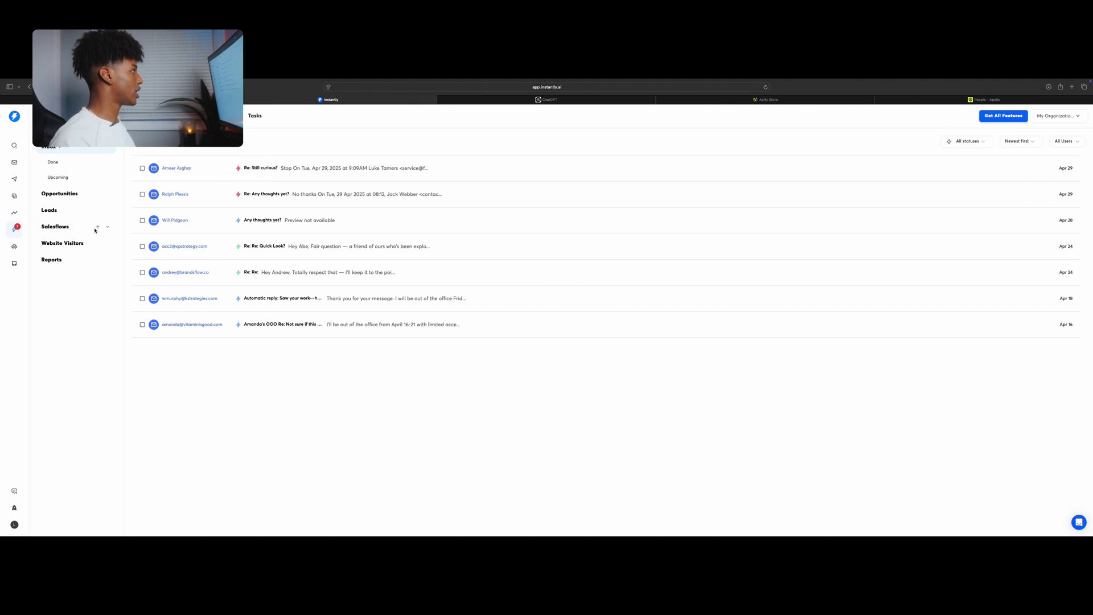
{"action": "left_click", "coordinate": [14, 212]}
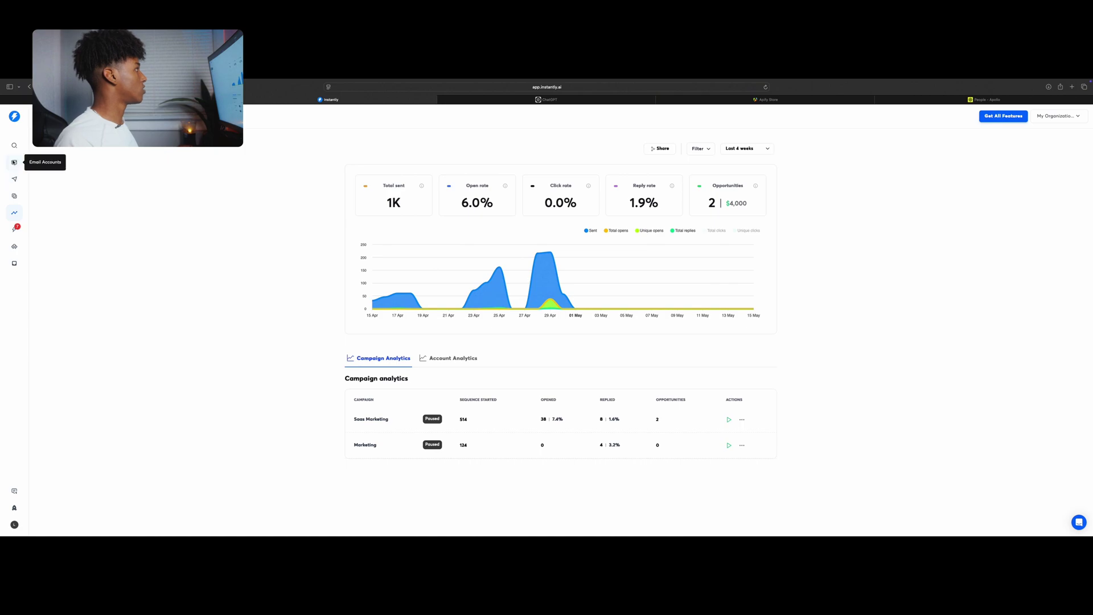
{"action": "left_click", "coordinate": [14, 162]}
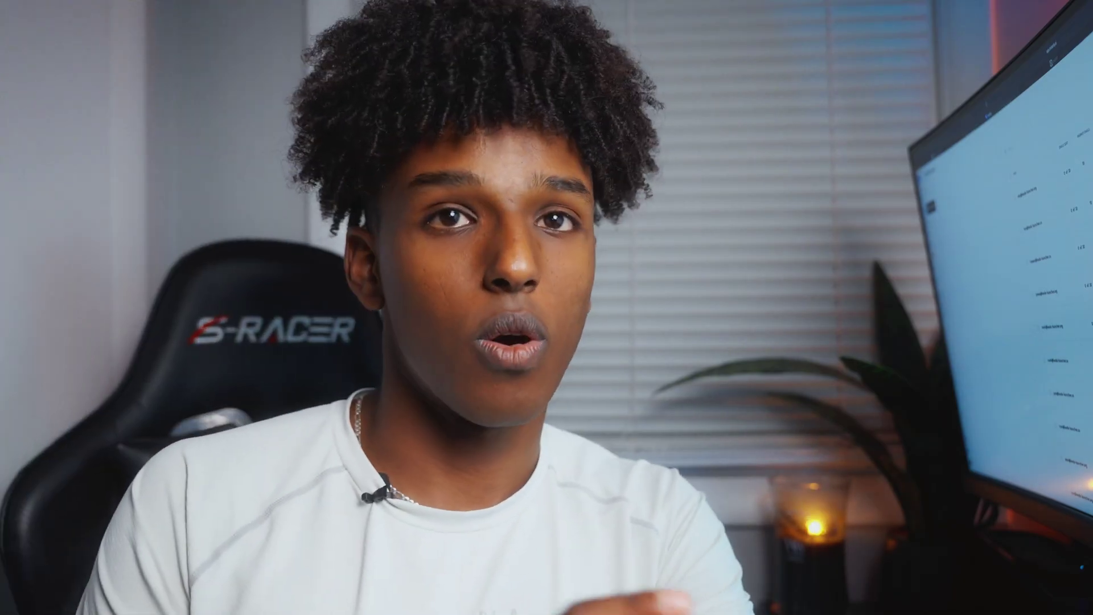